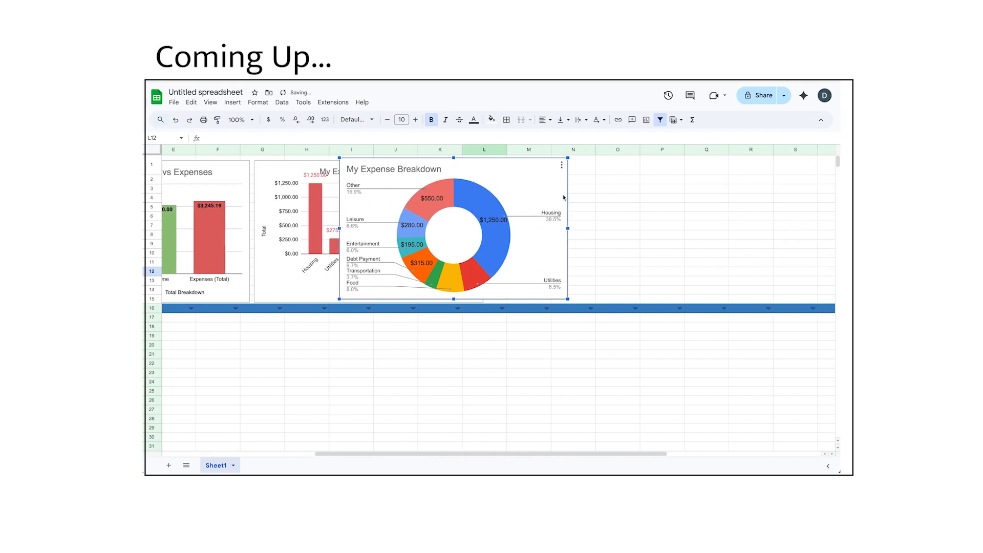
Move the My Expense Breakdown doughnut chart so it sits to the right of the My Expenses - By Category chart
drag(510, 170, 651, 169)
scroll(602, 285, left, 6)
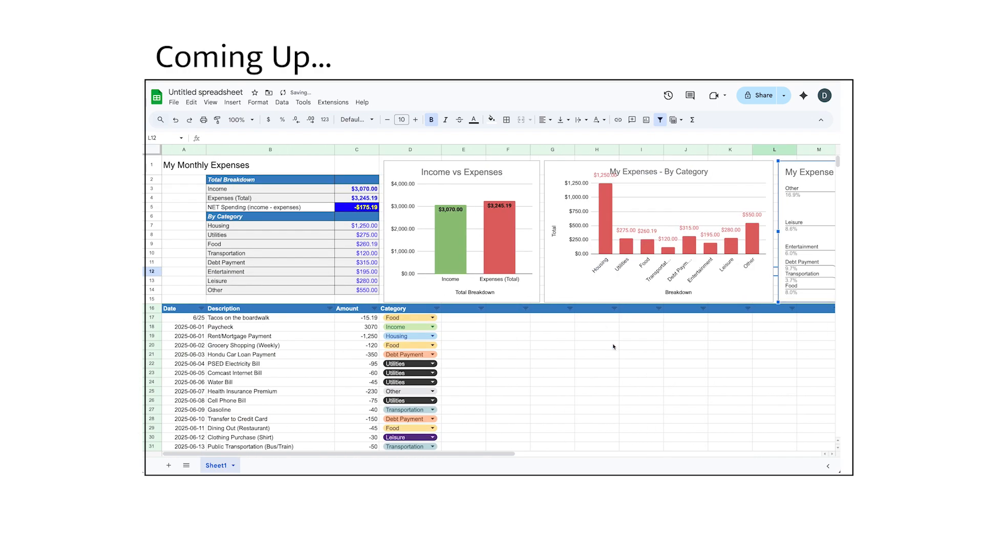
click(596, 345)
Narrow column A slightly and look across all the charts above the expense table
drag(204, 149, 193, 149)
scroll(432, 243, right, 5)
scroll(432, 243, left, 5)
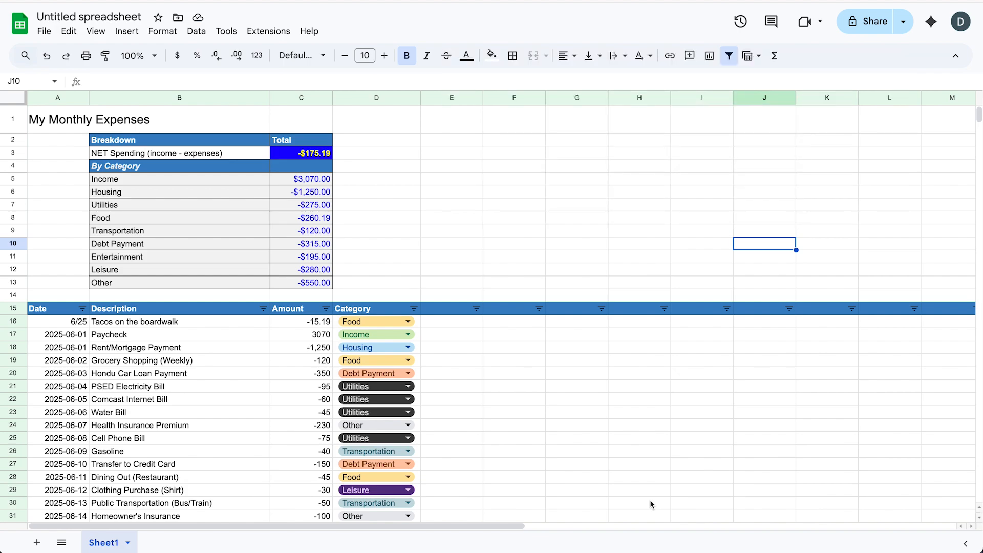
Wrap the Housing total in C6 in an absolute value function: =ABS(SUMIF(D$16:D,B6,C$16:C))
click(328, 197)
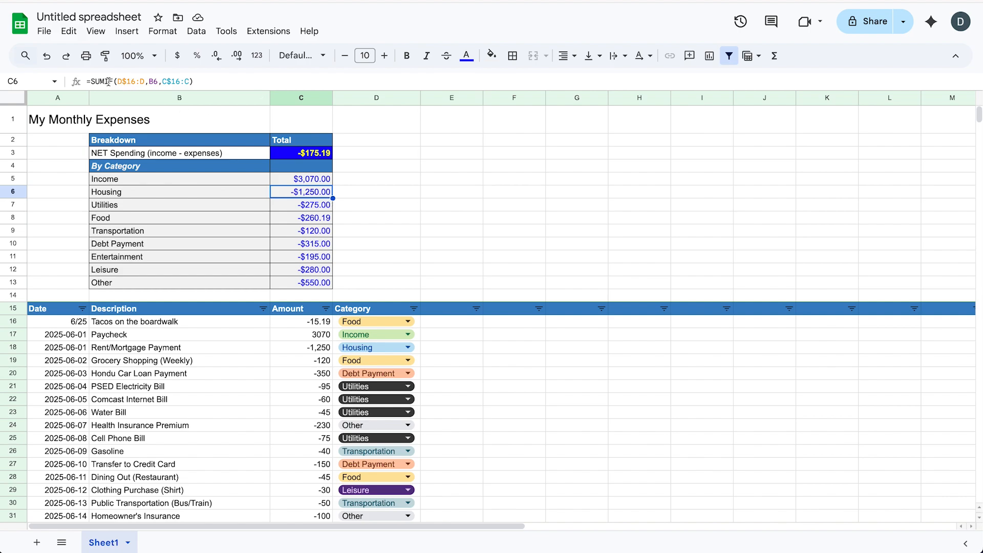
click(92, 81)
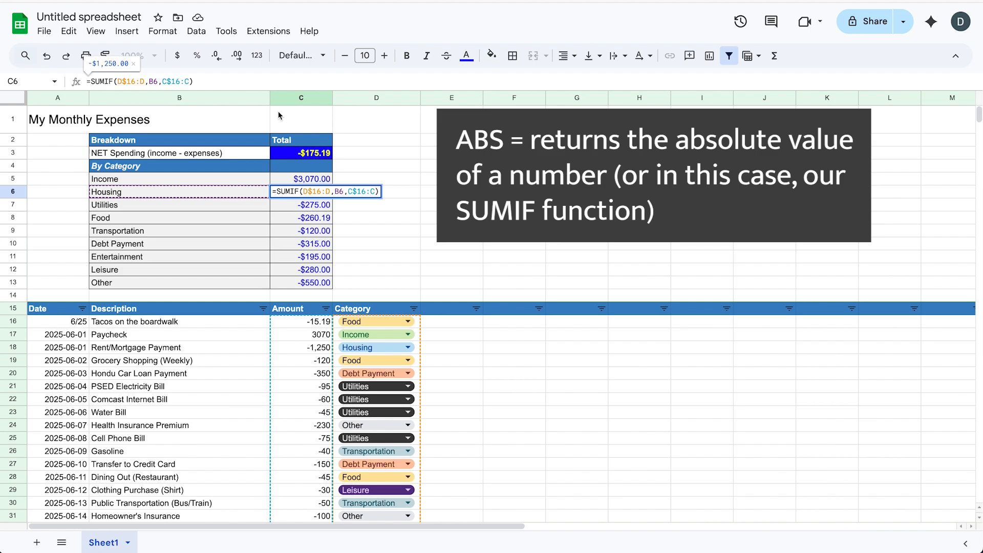
text(ABS)
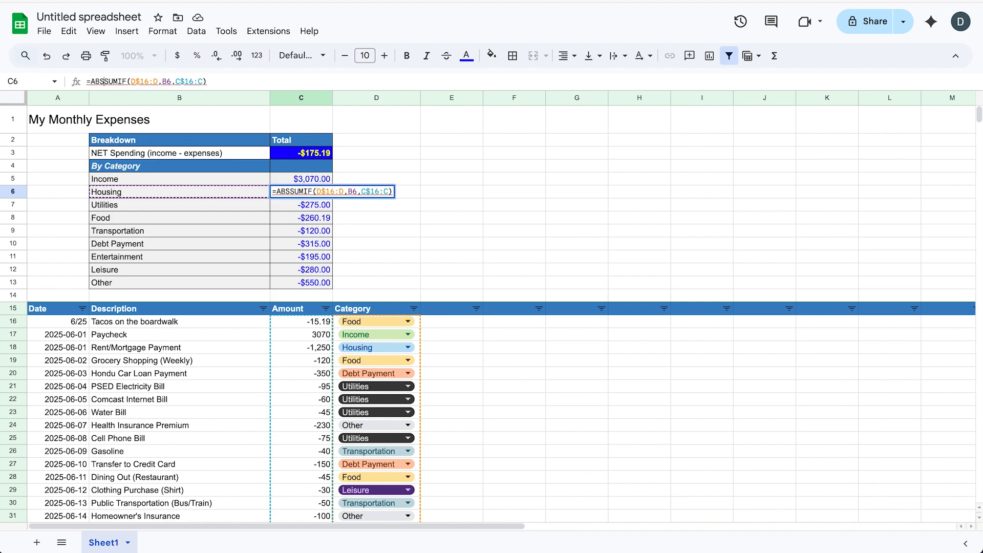
text(()
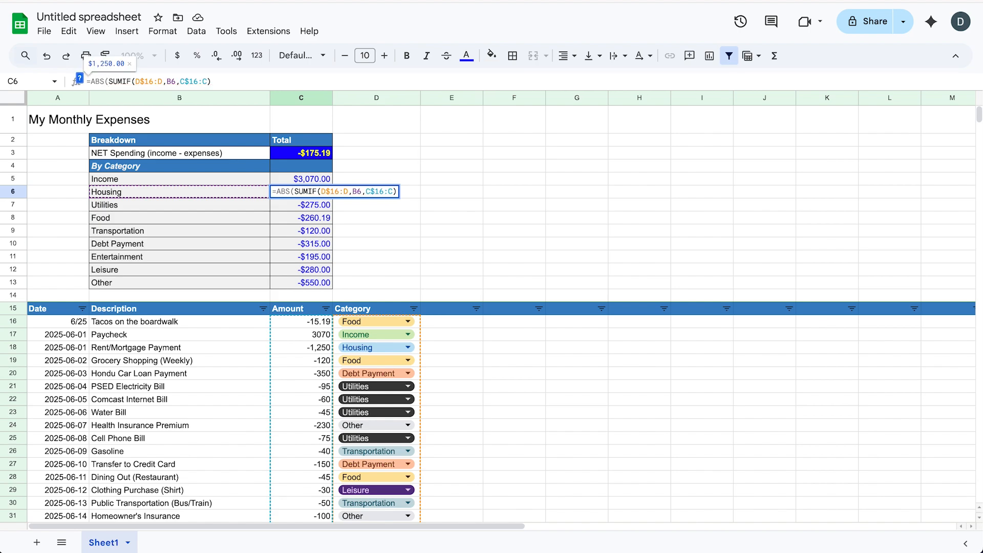
click(269, 82)
text())
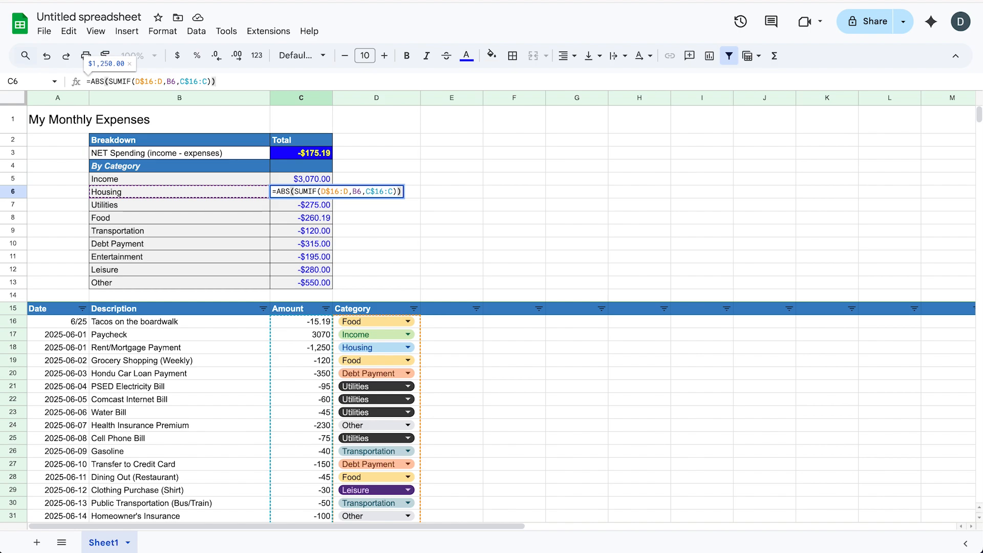
key(Return)
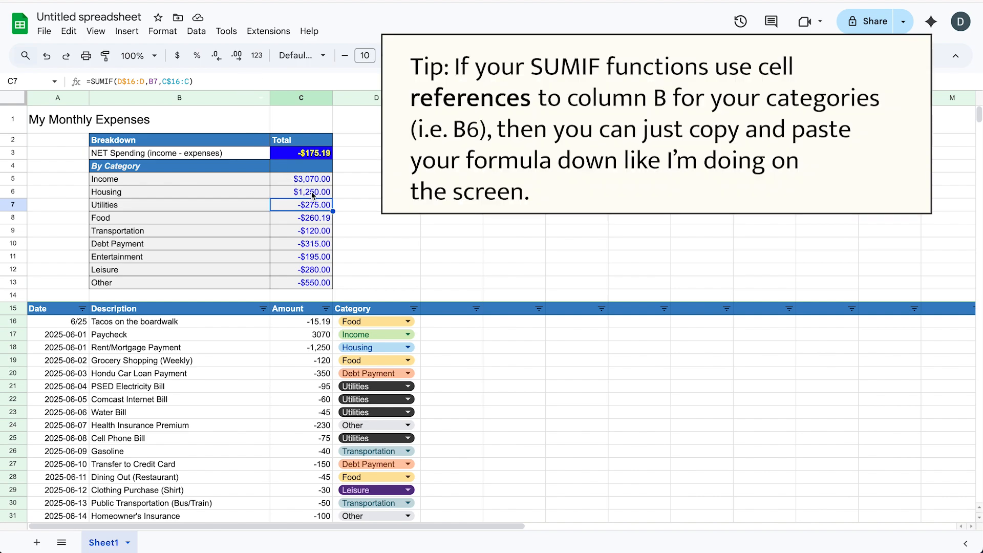
Copy the Housing total's formula from C6 to the remaining expense categories in C7:C13
click(313, 194)
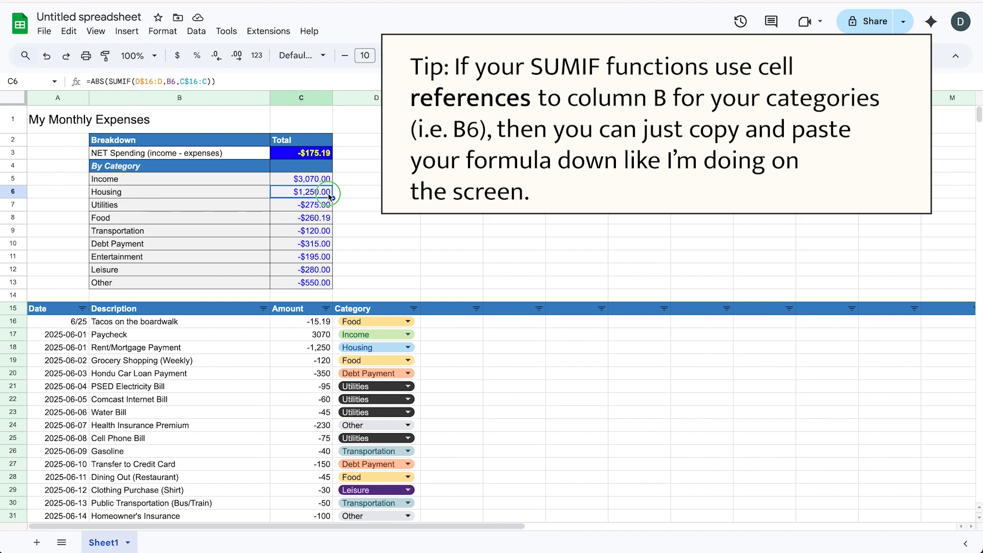
right_click(329, 197)
click(358, 139)
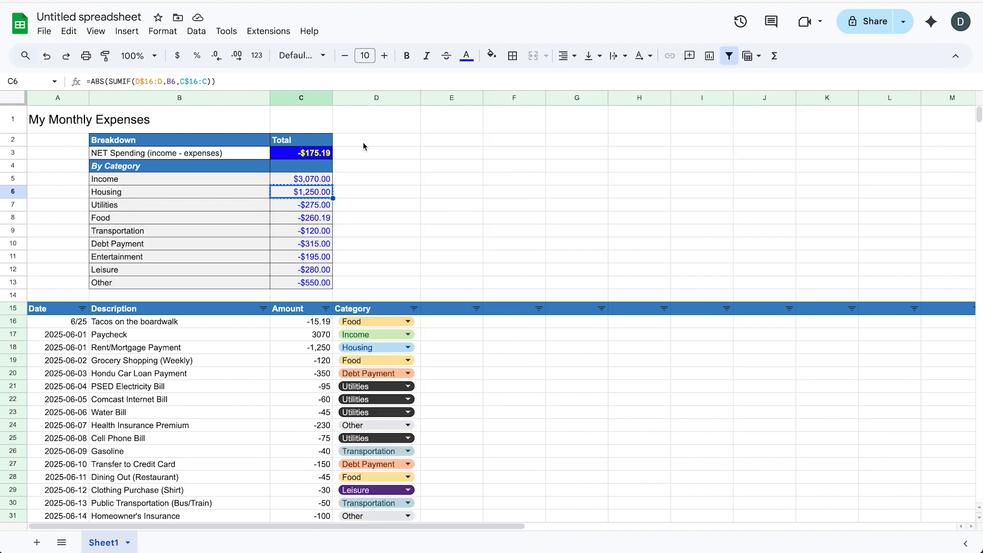
drag(310, 211, 310, 288)
right_click(313, 287)
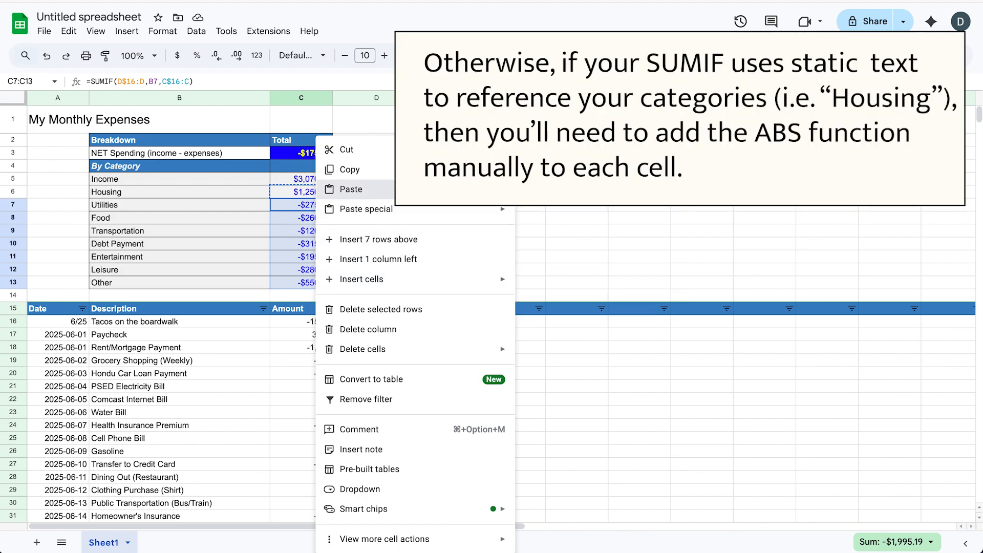
click(351, 189)
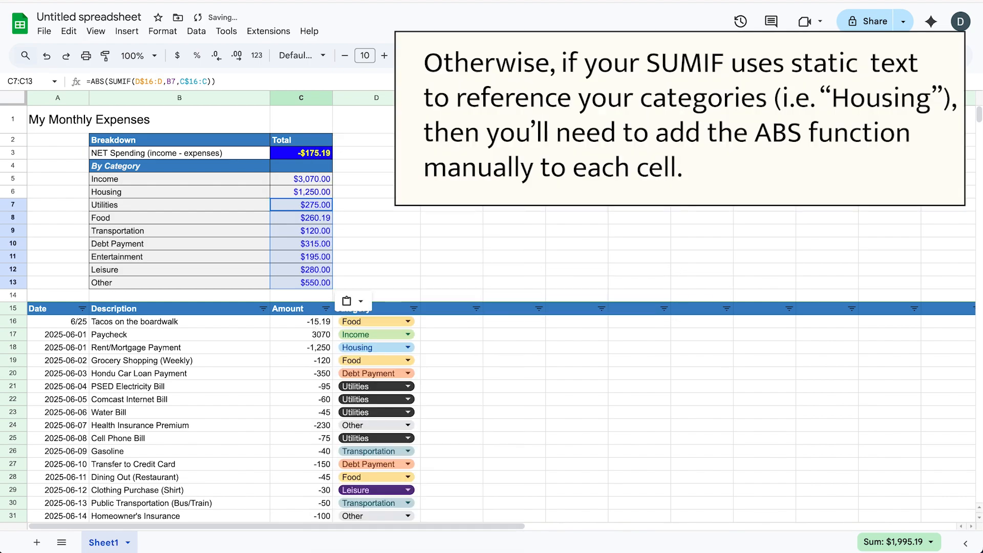
click(381, 205)
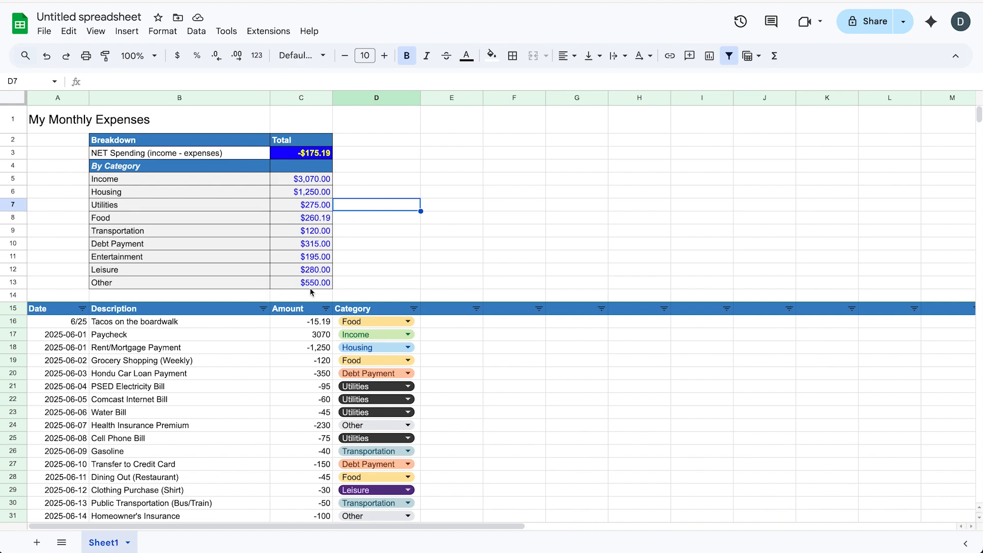
Insert a column chart of the expense categories and totals in B6:C13 and place it beside the breakdown table
drag(308, 284, 224, 193)
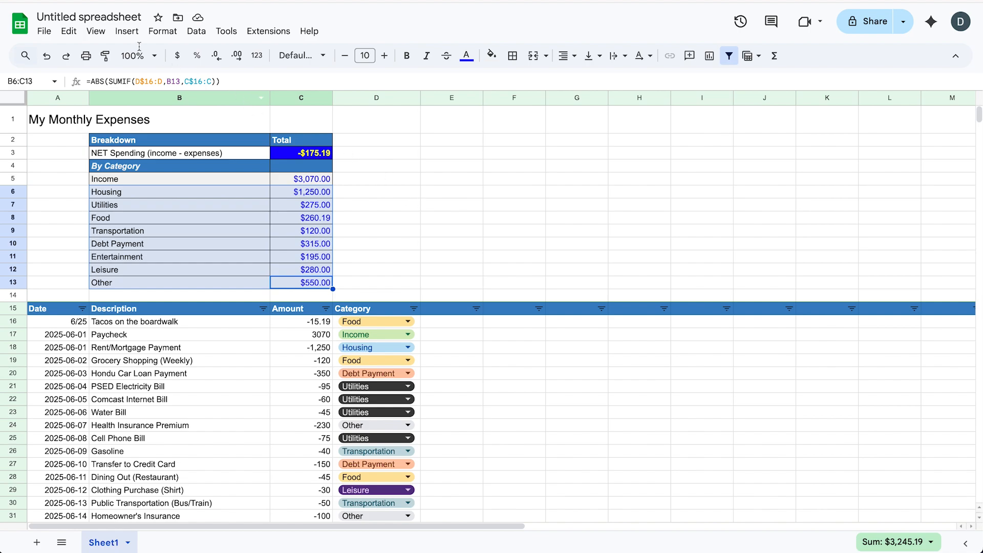
click(127, 31)
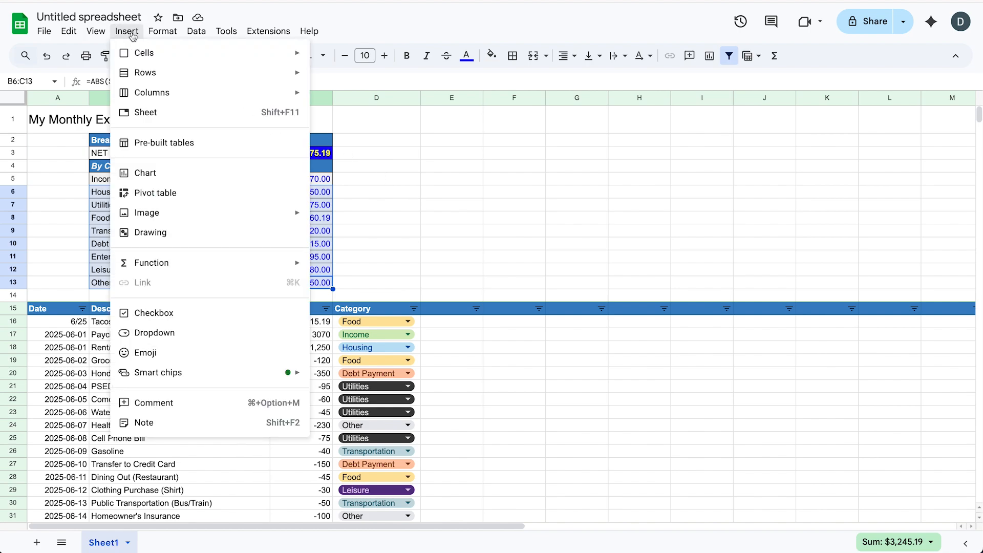
click(207, 173)
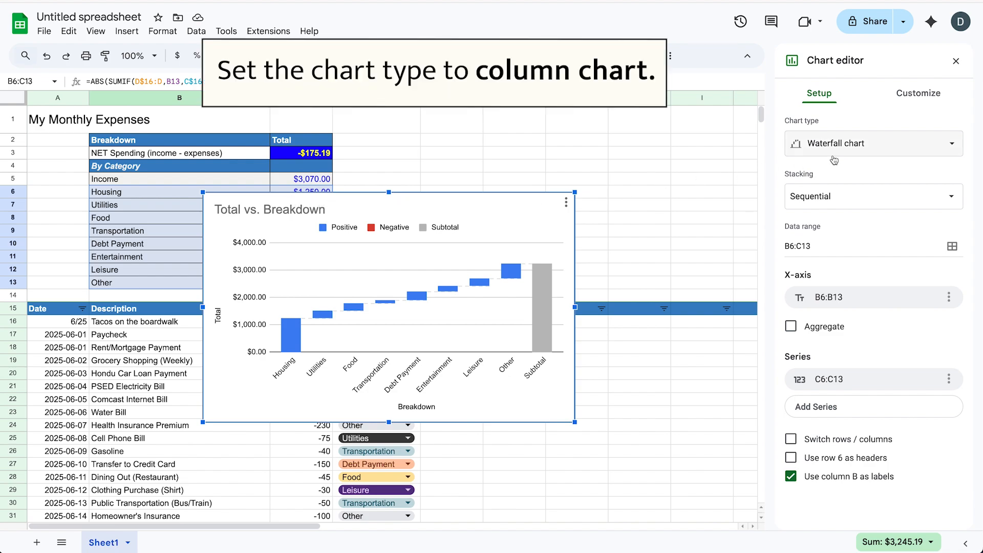
click(912, 154)
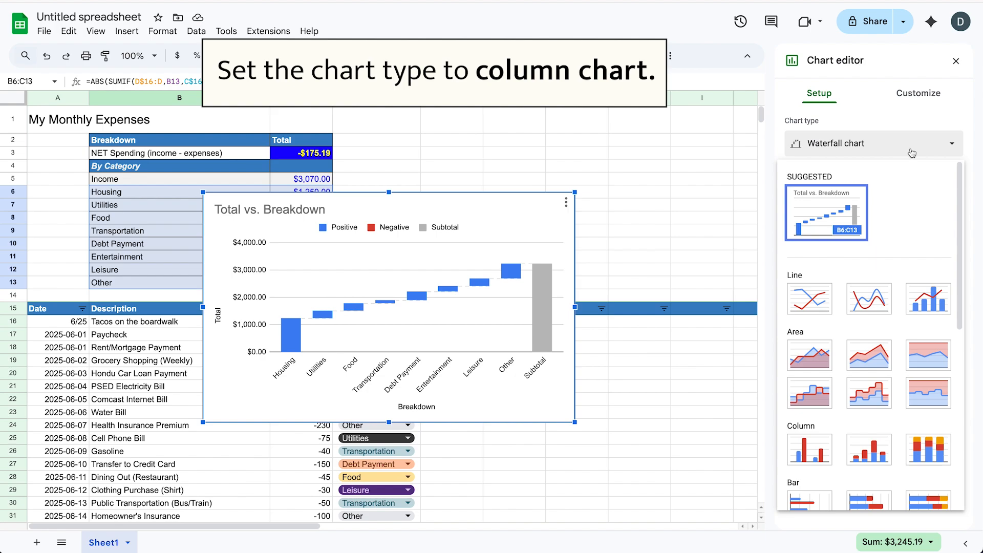
scroll(917, 291, down, 3)
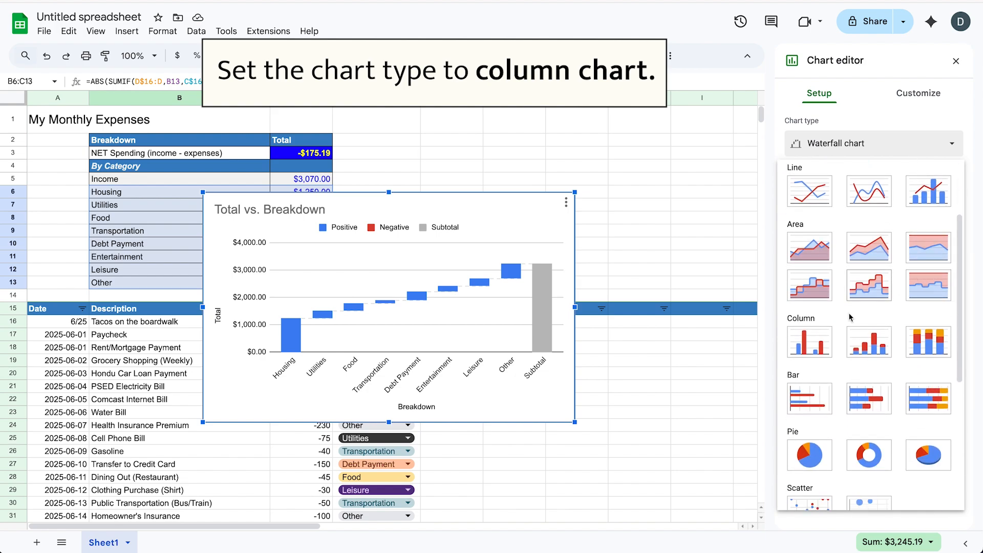
click(813, 348)
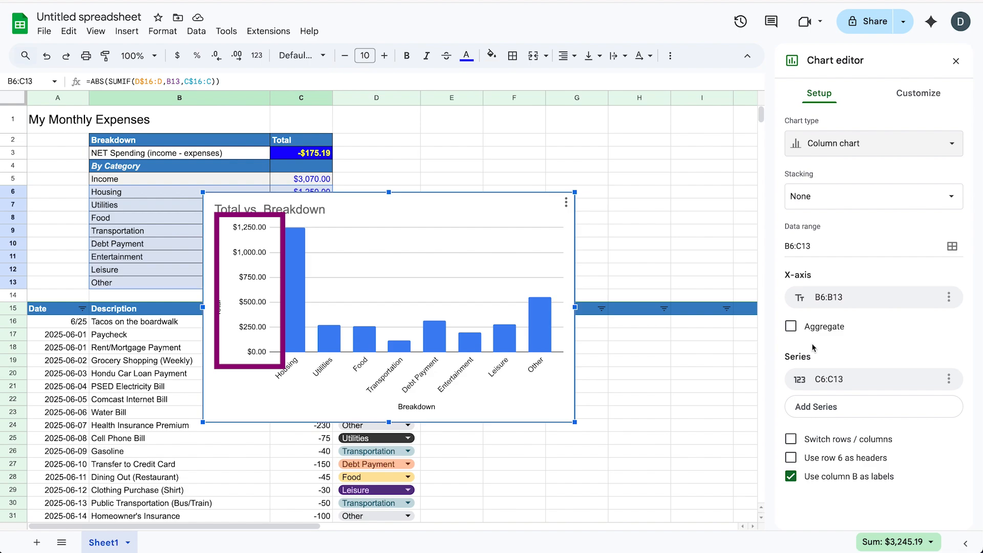
drag(425, 216, 568, 141)
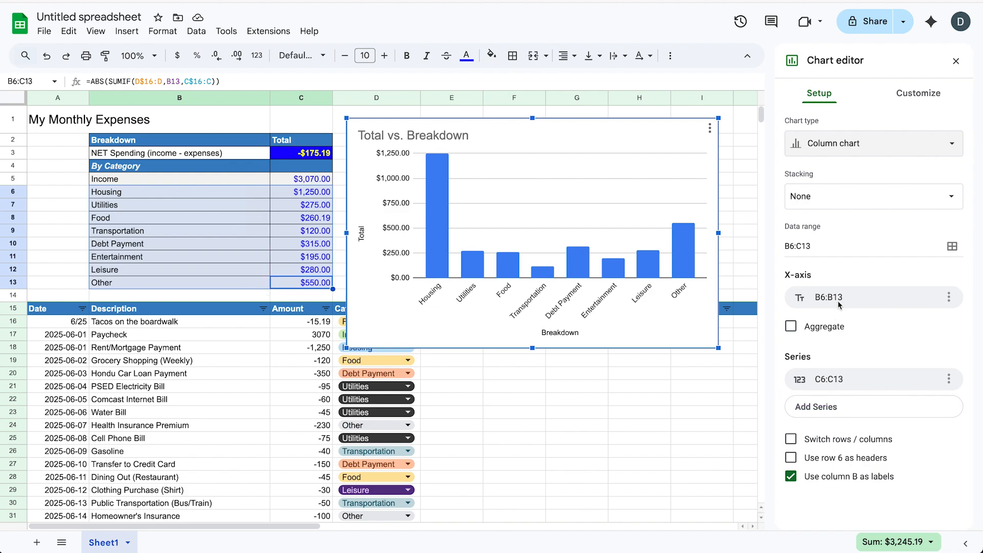
Change the column chart's title to "My Expenses - By Category"
click(918, 94)
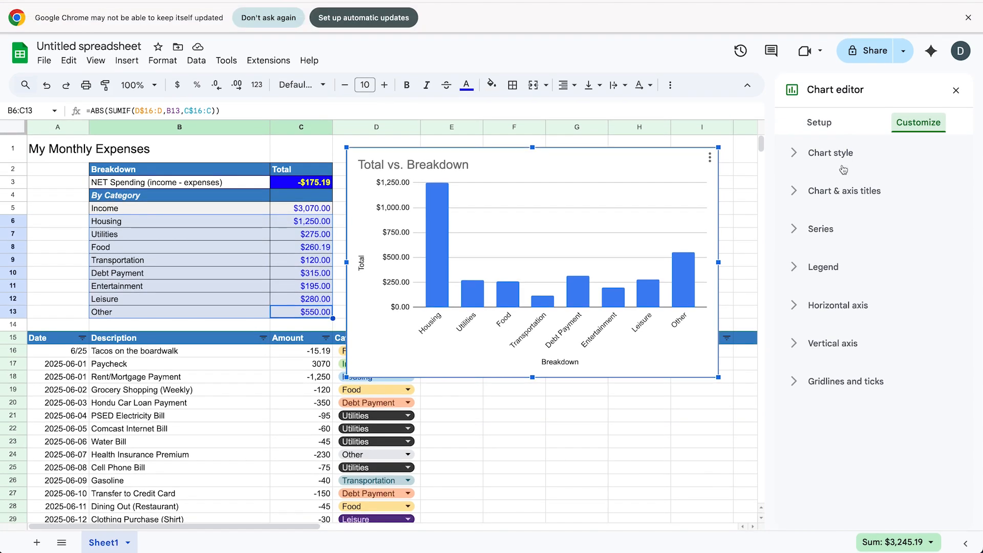
click(837, 190)
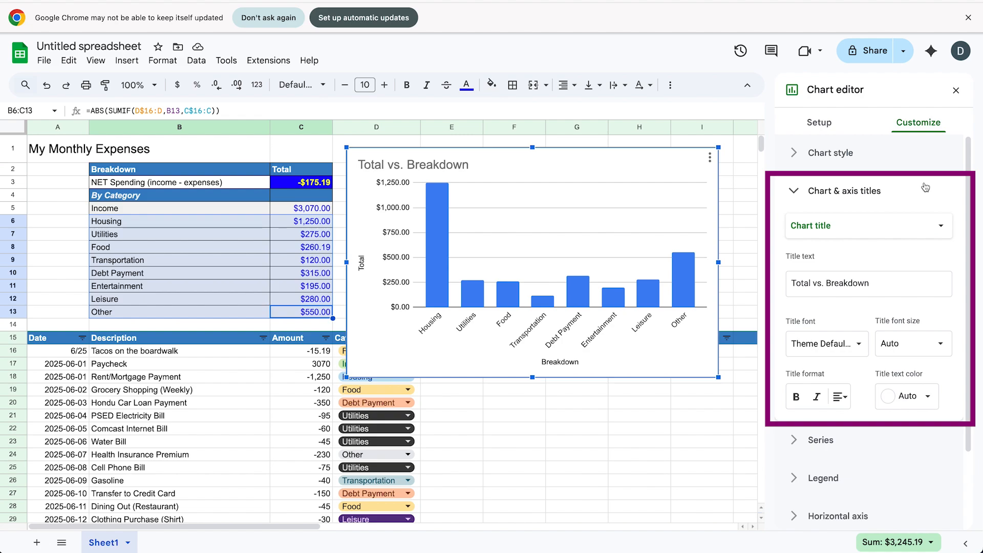
triple_click(845, 281)
text(My Expe)
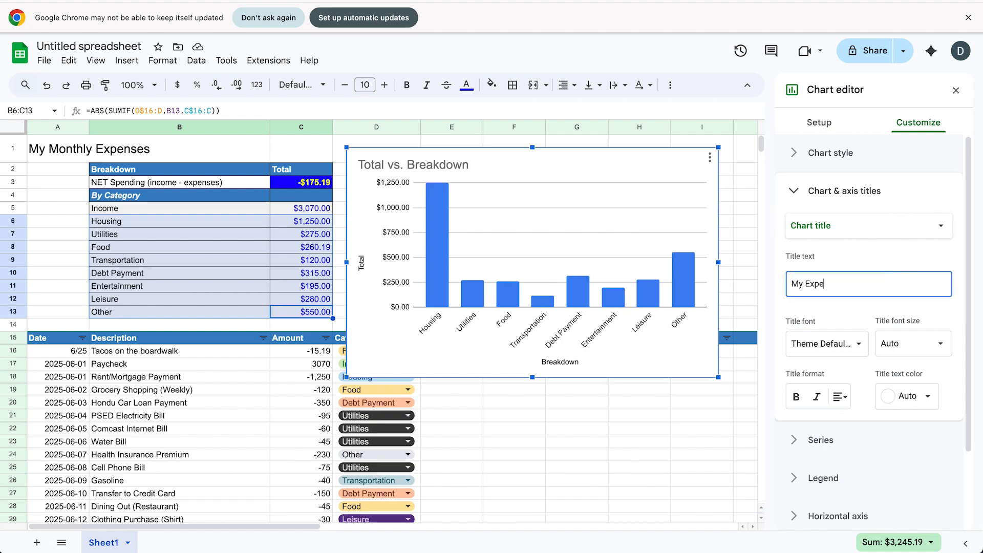
text(nses - By Category)
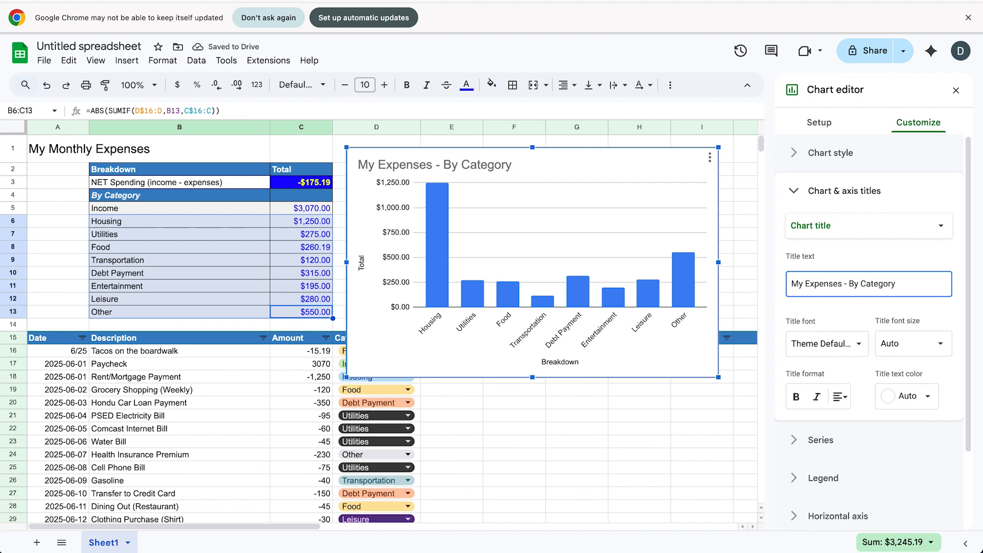
Set the fill color of the chart's column series to a pale red
click(842, 200)
click(834, 225)
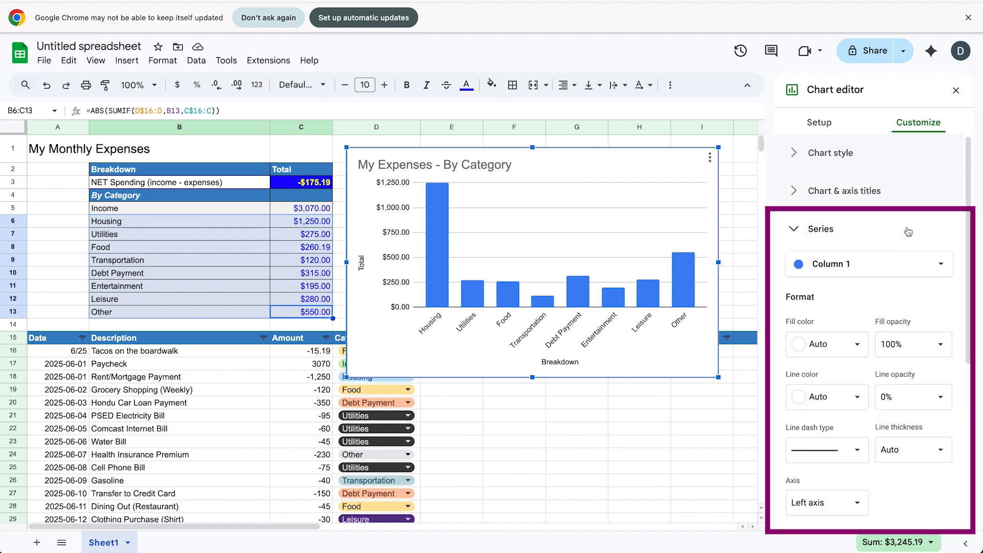
click(899, 267)
click(895, 276)
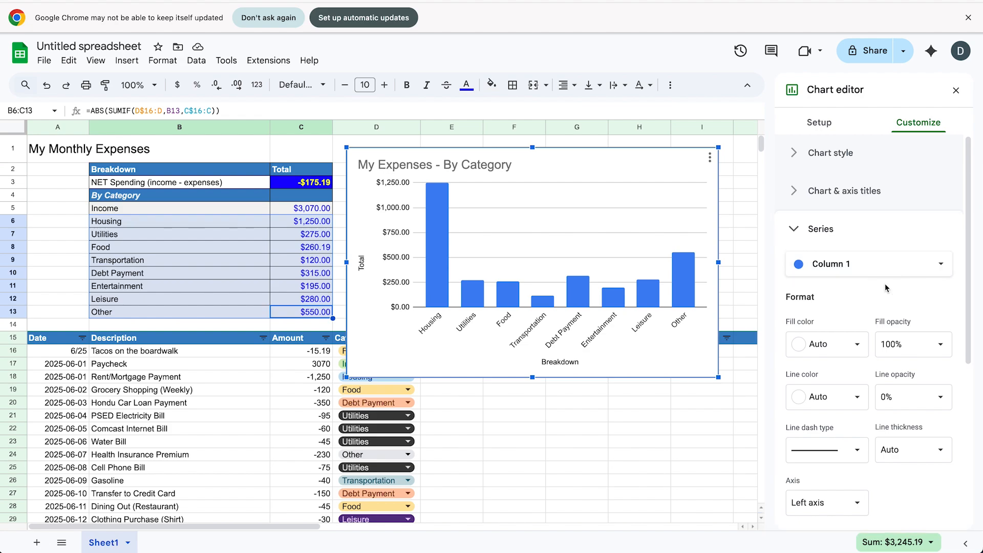
scroll(891, 281, down, 3)
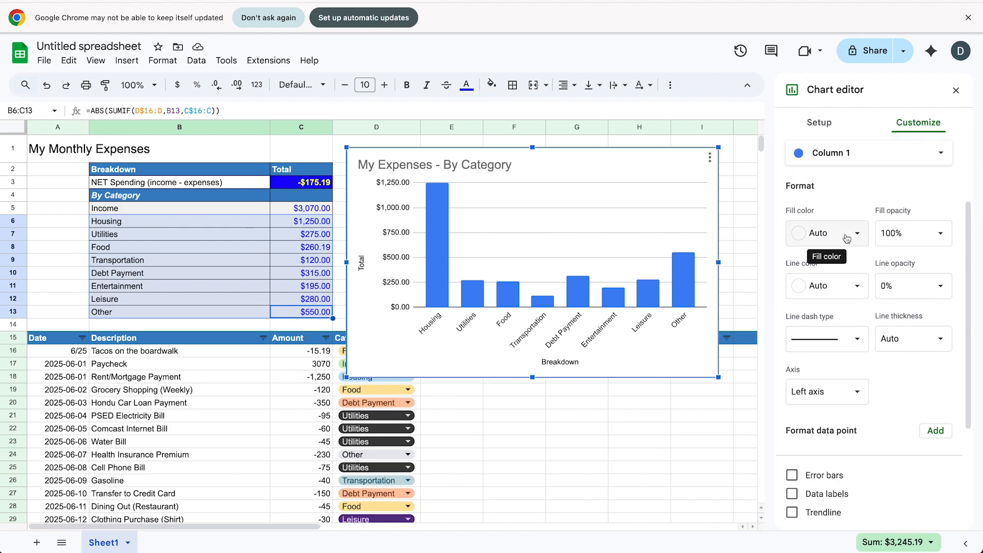
click(846, 238)
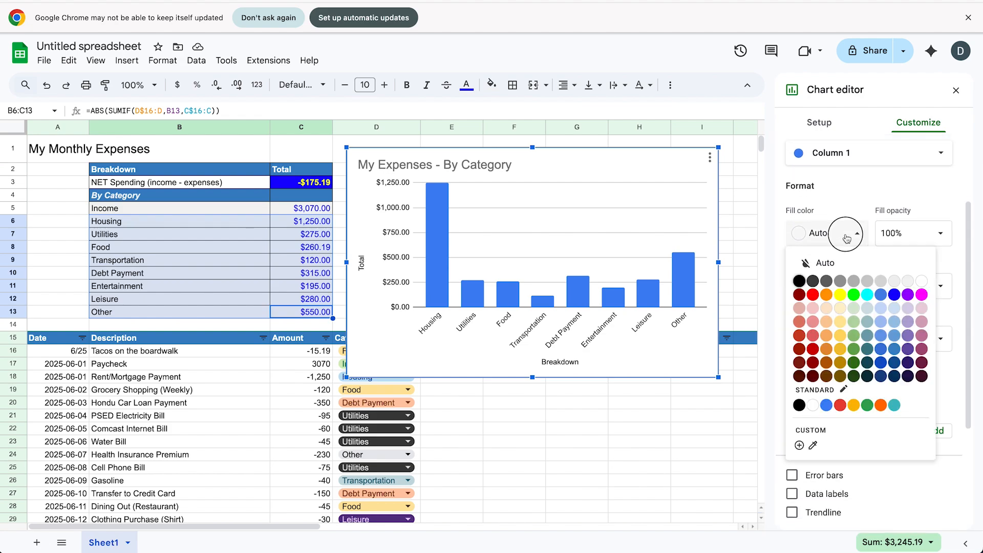
click(813, 323)
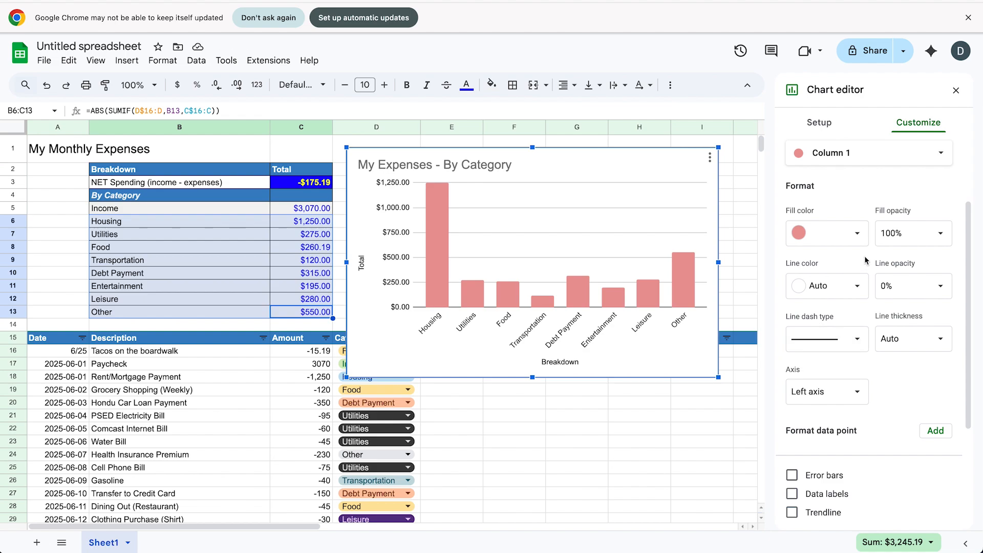
Turn on data labels for the column series and set its fill color to a medium red
scroll(865, 260, down, 3)
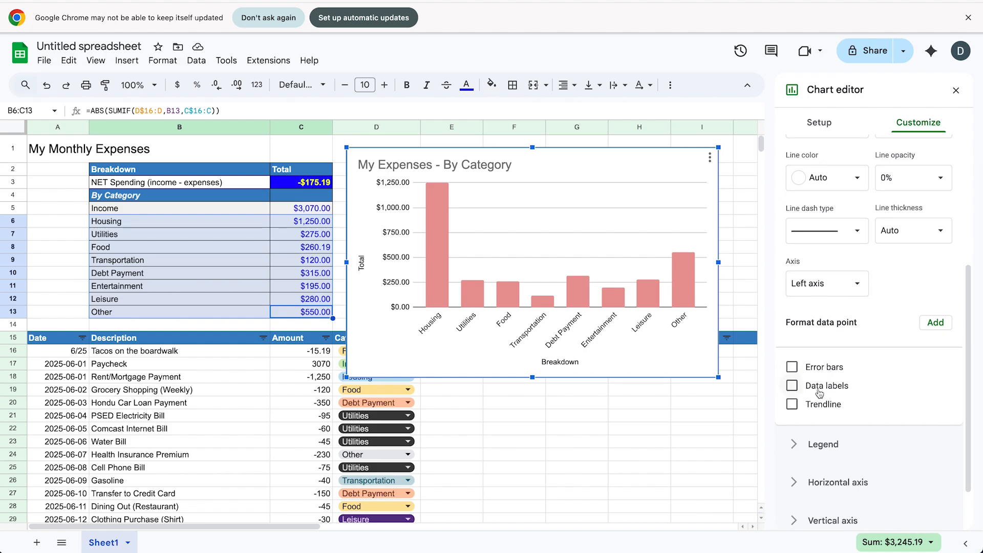
click(793, 386)
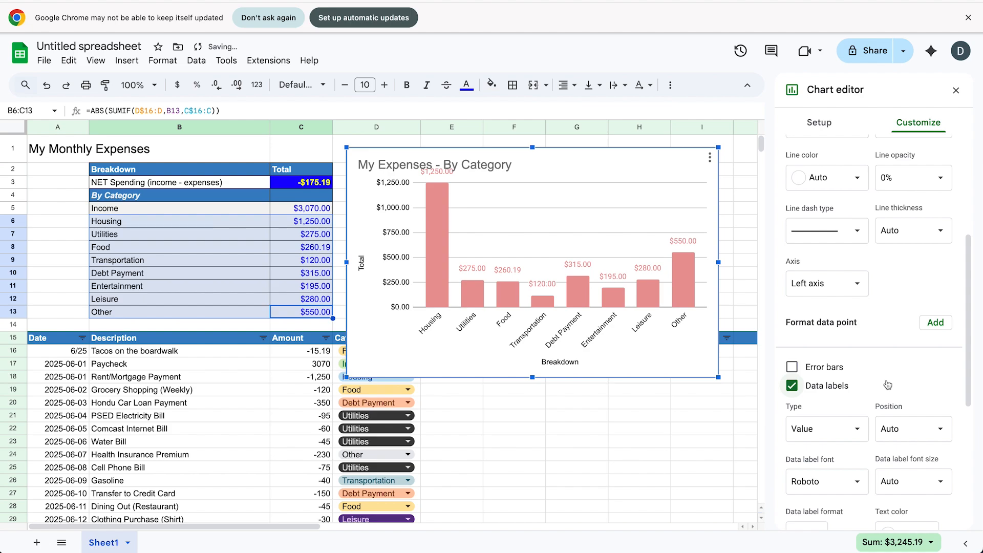
scroll(889, 384, up, 3)
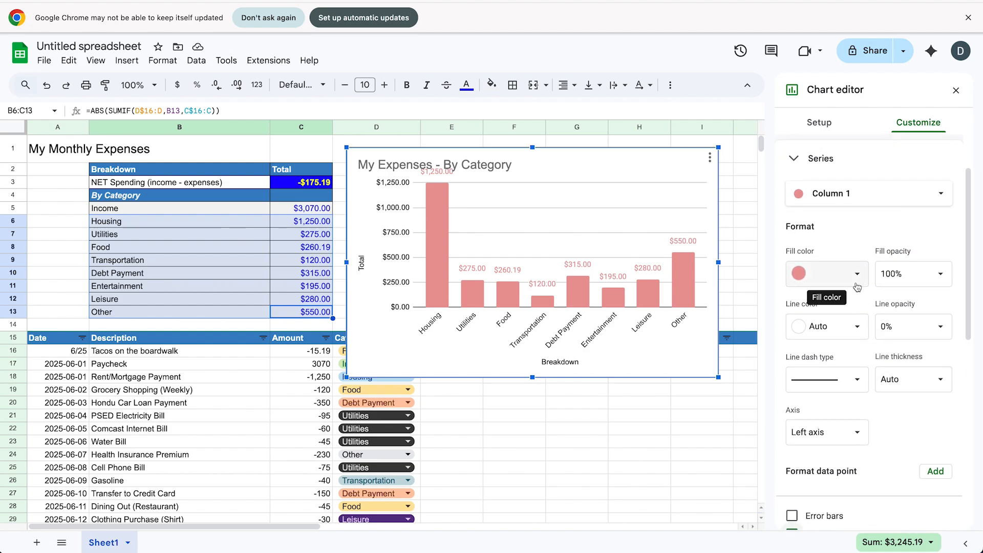
click(854, 285)
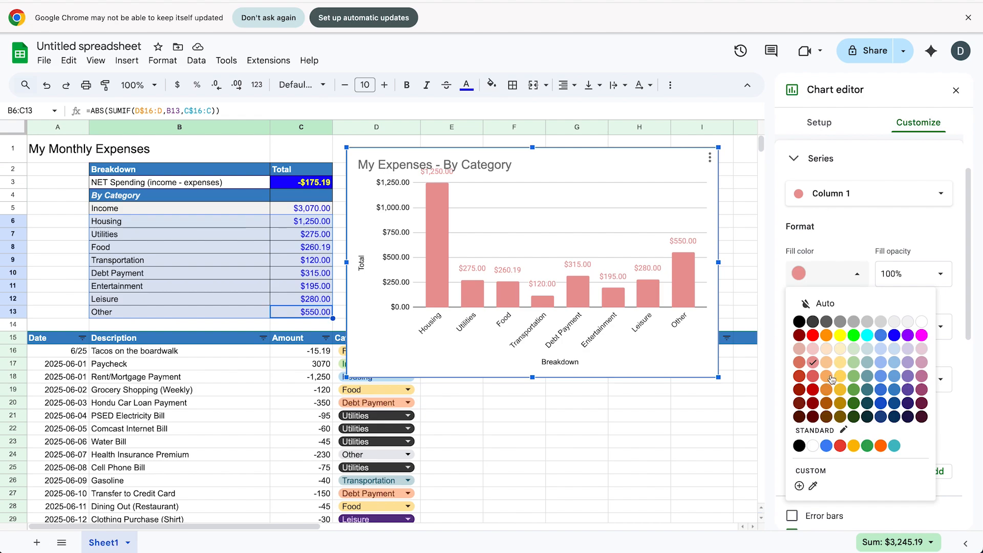
click(816, 383)
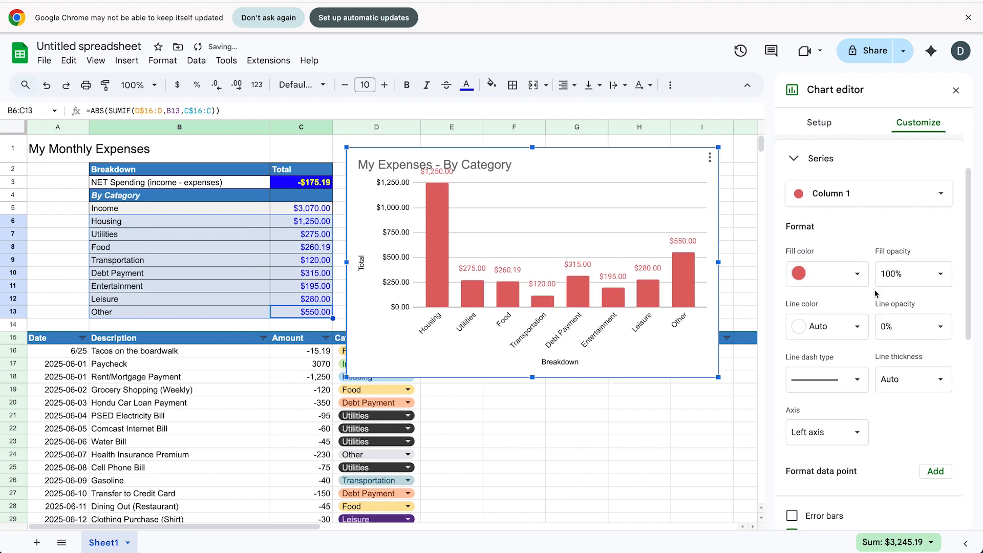
Shrink the My Expenses - By Category chart so it fits above the transaction header in row 15
drag(704, 363, 619, 311)
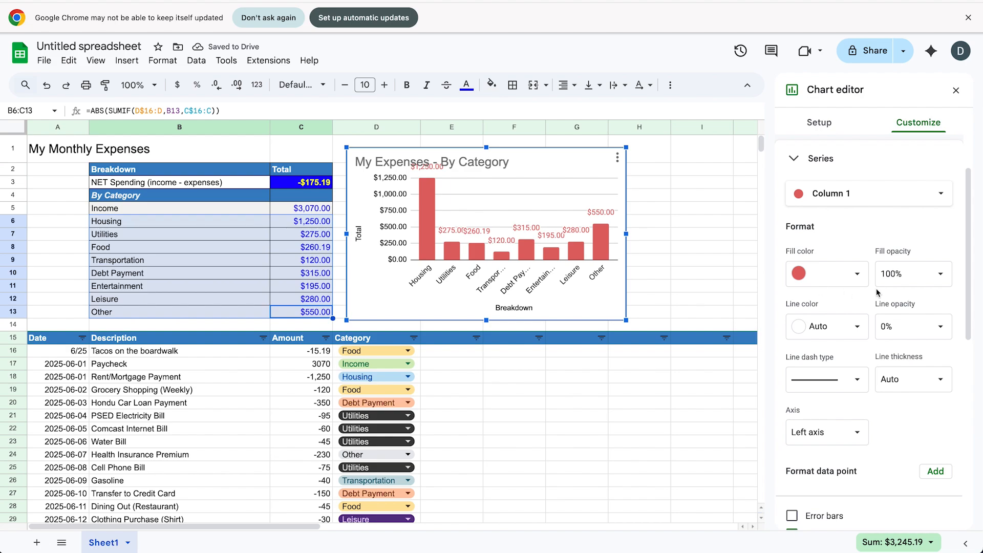
Set the font size of the column chart's title to 14
click(814, 158)
click(845, 190)
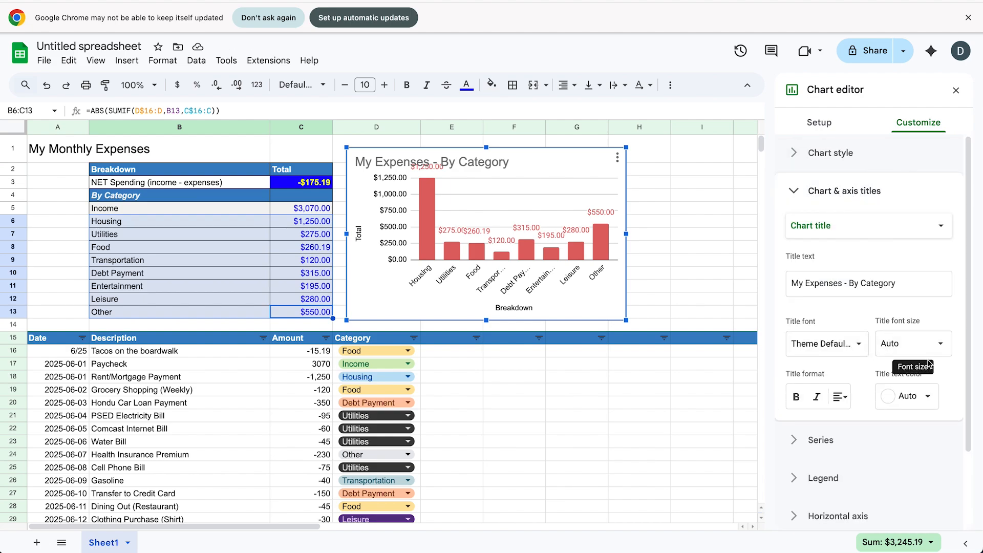
click(926, 344)
click(904, 198)
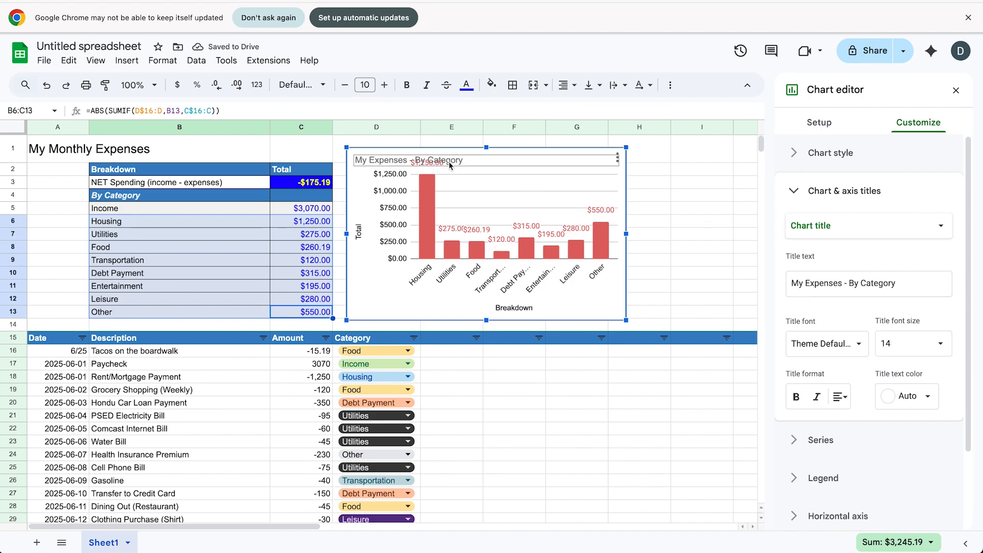
Move the column chart up and enlarge it to span columns D to I and reach down to about row 18
drag(449, 163, 445, 152)
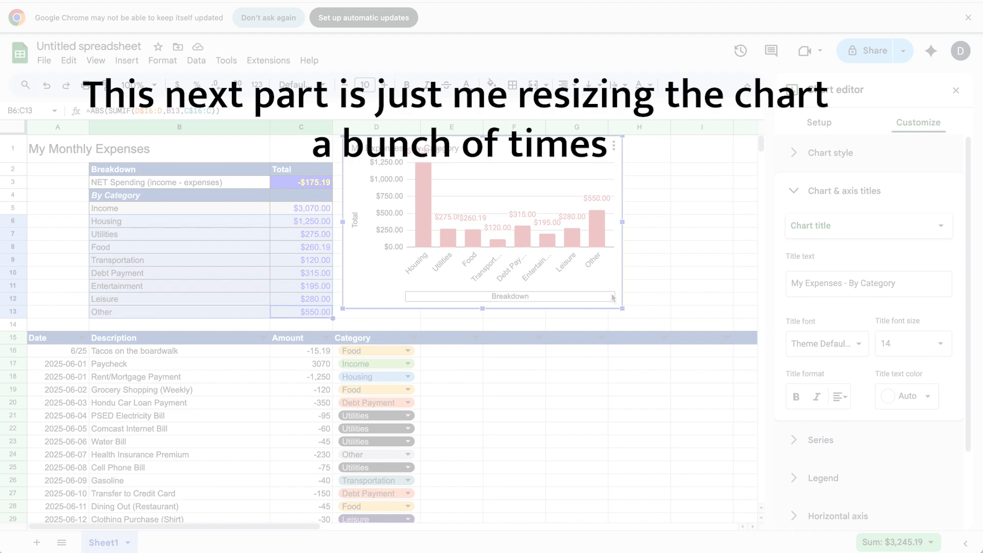
drag(615, 292, 672, 377)
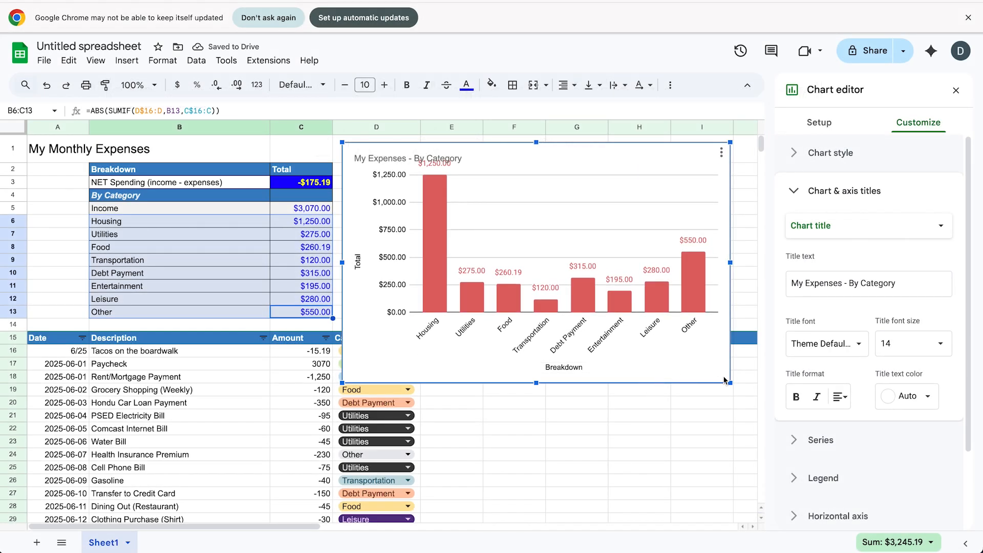
Examine the column chart's series, data label and legend options for a way to clear the title's overlap with the Housing label
click(878, 438)
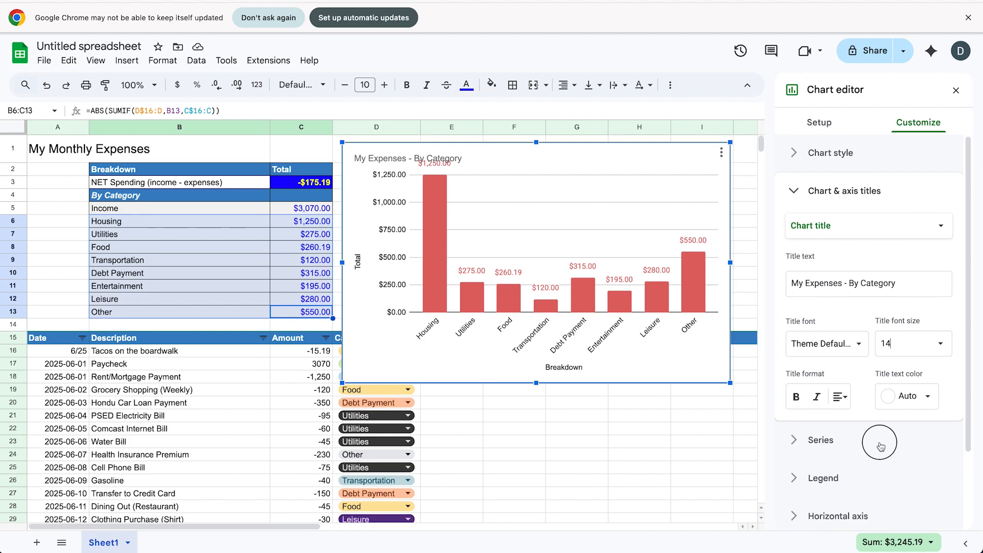
scroll(830, 401, down, 4)
scroll(846, 450, down, 5)
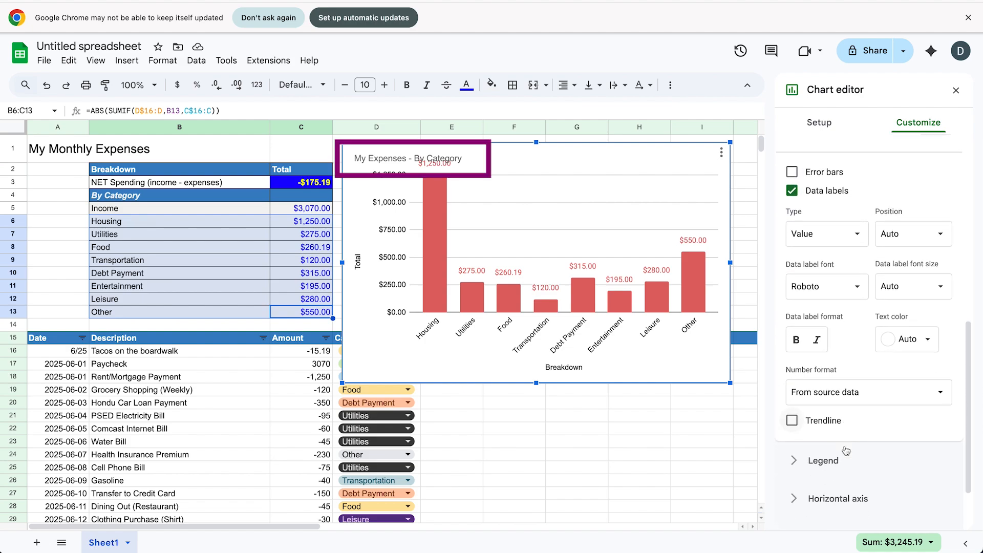
click(832, 385)
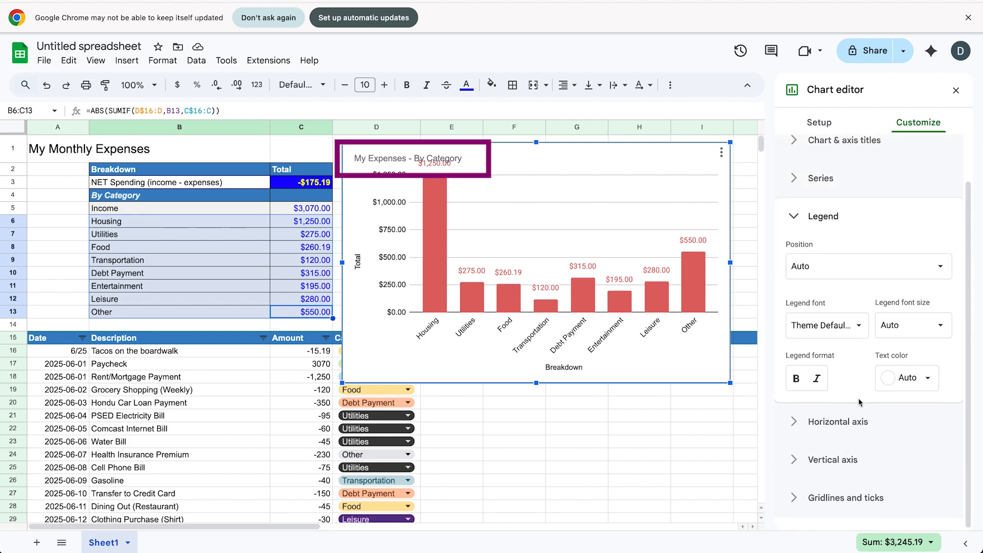
scroll(860, 402, up, 1)
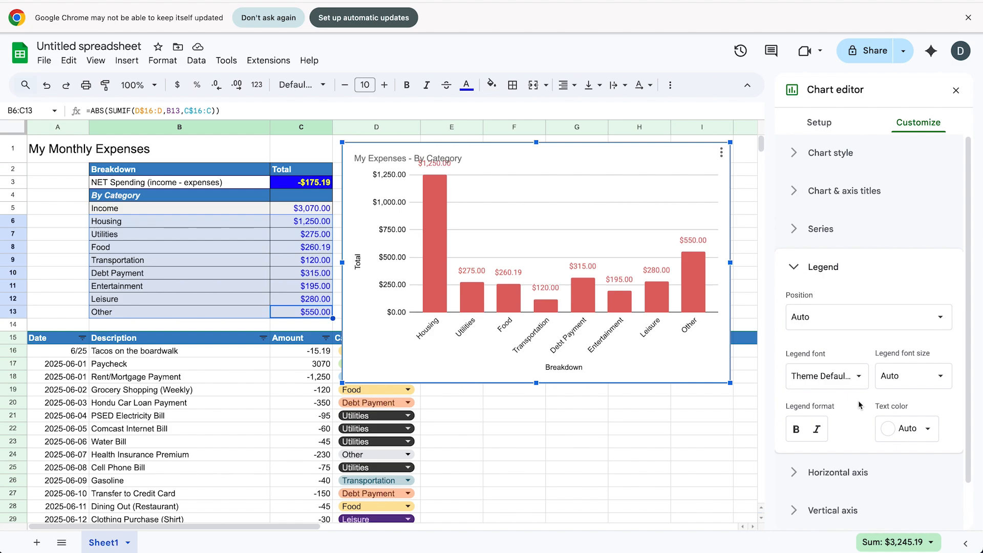
click(831, 231)
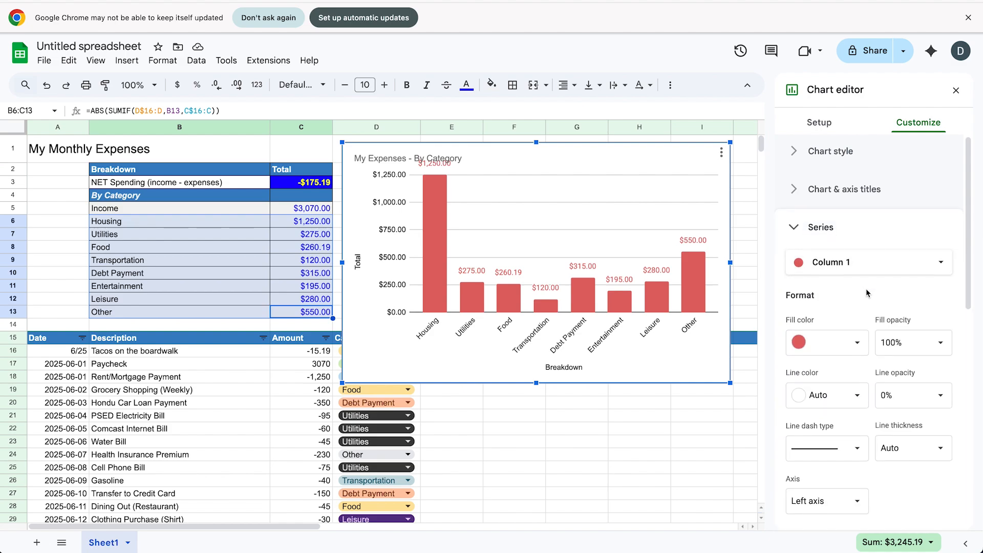
scroll(865, 288, down, 1)
scroll(865, 288, down, 2)
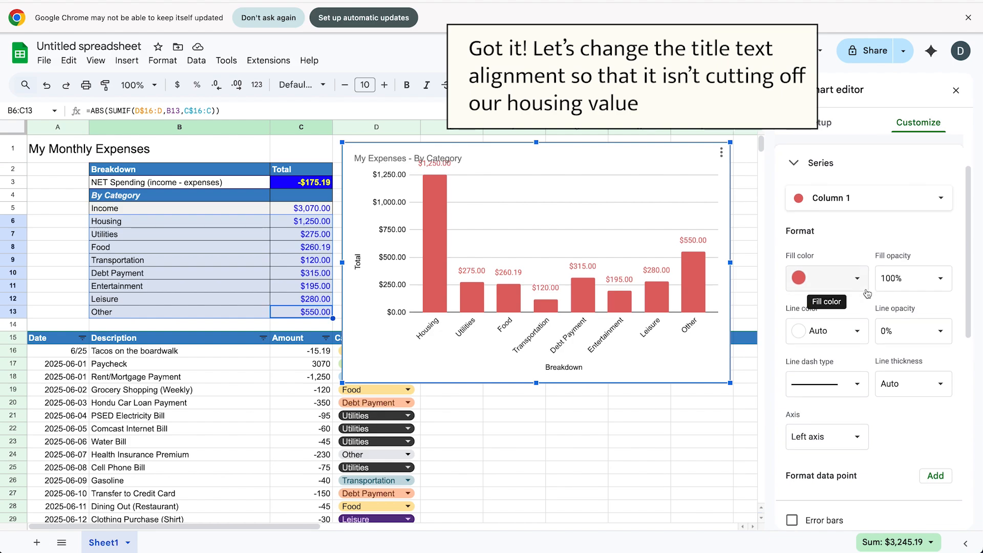
scroll(865, 287, up, 2)
Right-align the title of the My Expenses - By Category chart
click(853, 205)
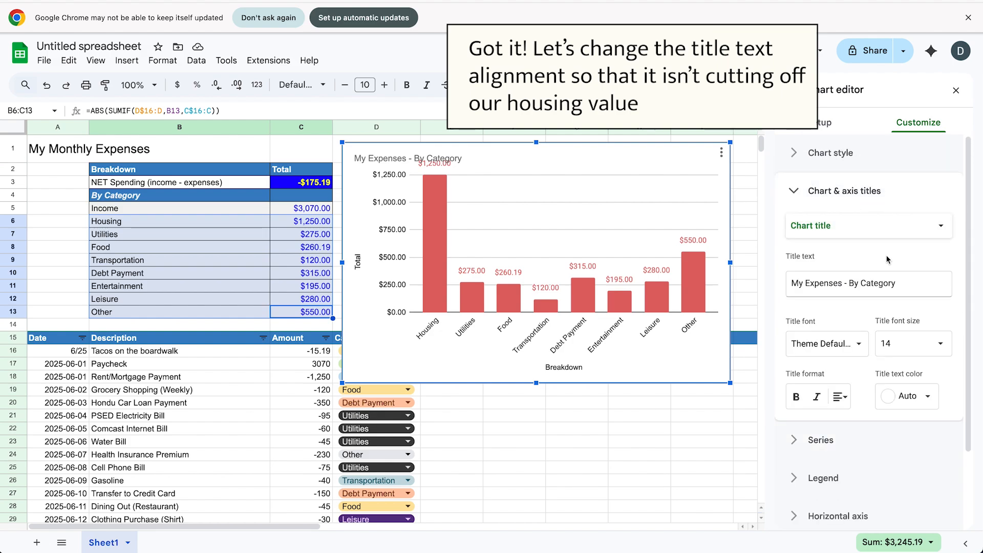
click(833, 405)
click(875, 421)
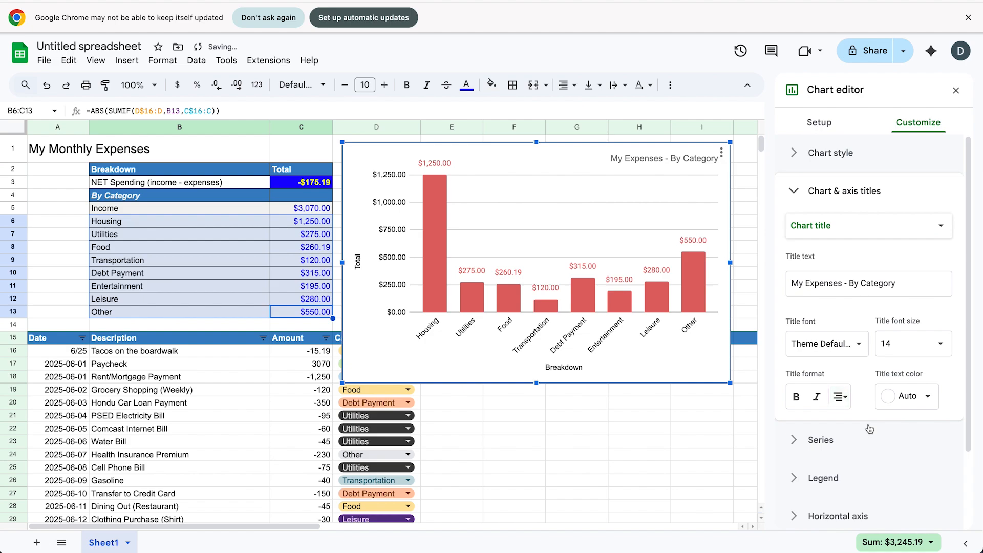
Set the column chart title's font size to 18 and center it above the columns
click(904, 344)
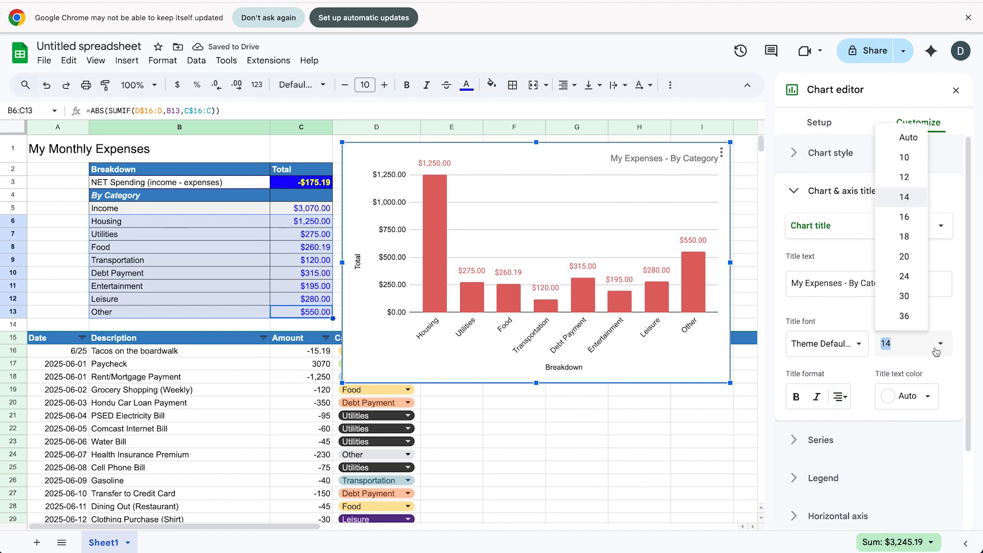
click(915, 247)
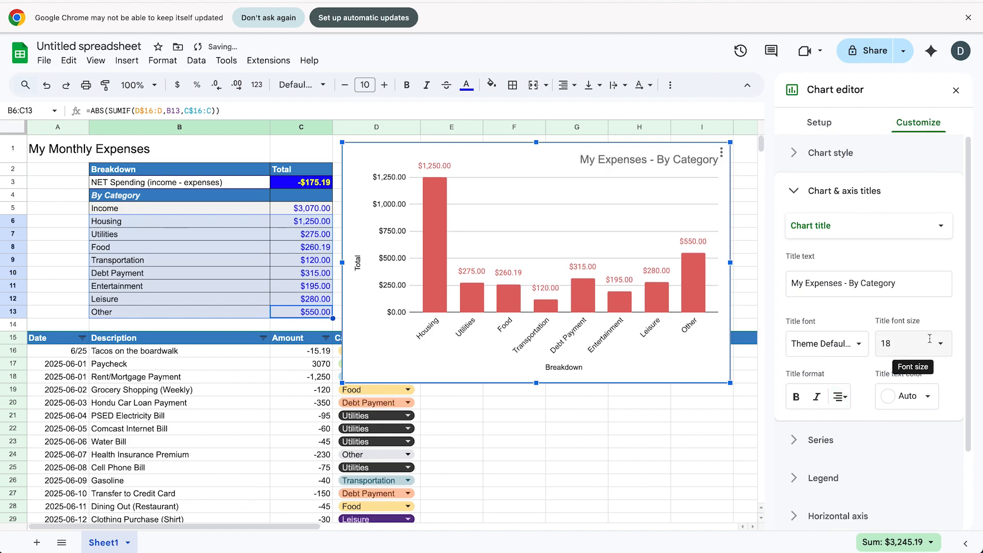
click(840, 397)
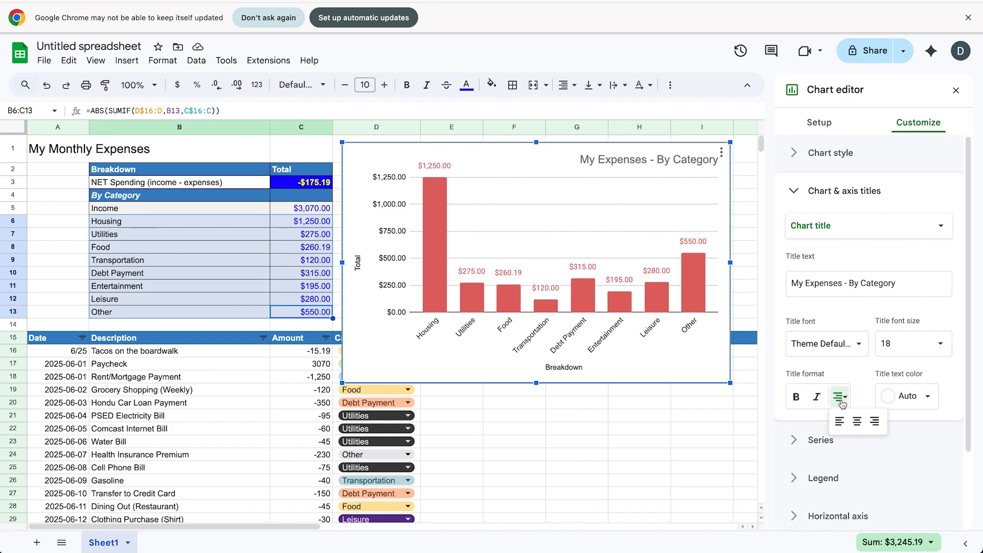
click(860, 421)
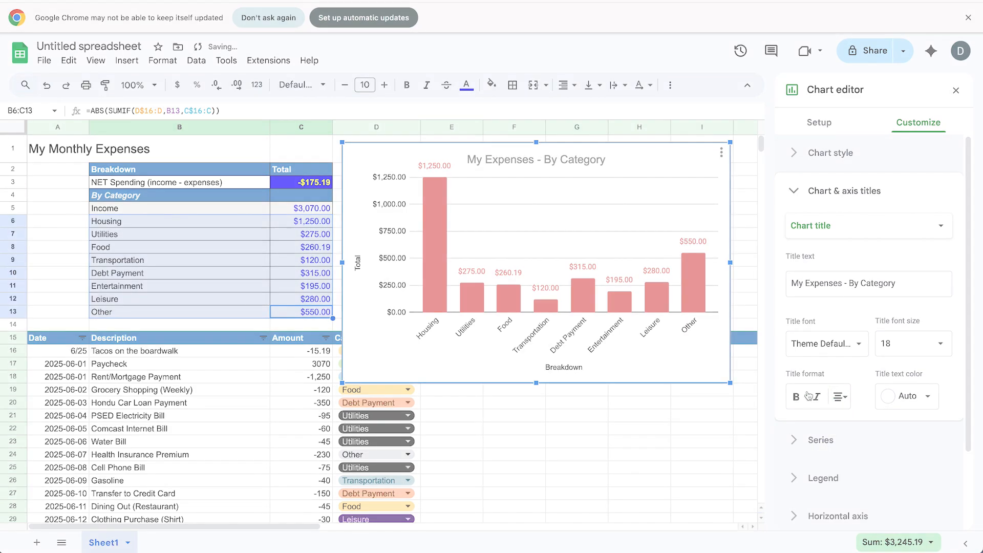
click(459, 366)
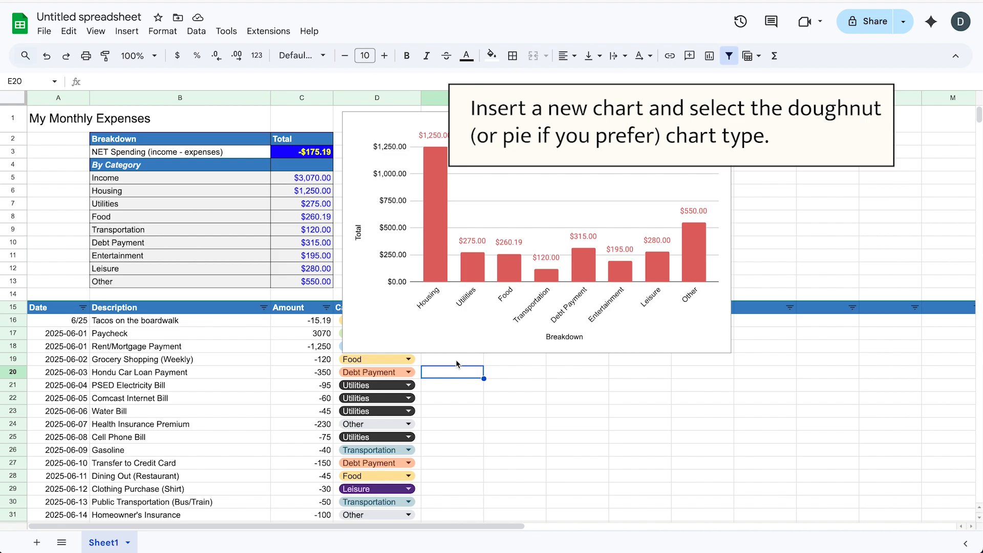
Insert a new chart based on the category names and totals in B6:C13
click(303, 281)
drag(228, 216, 204, 193)
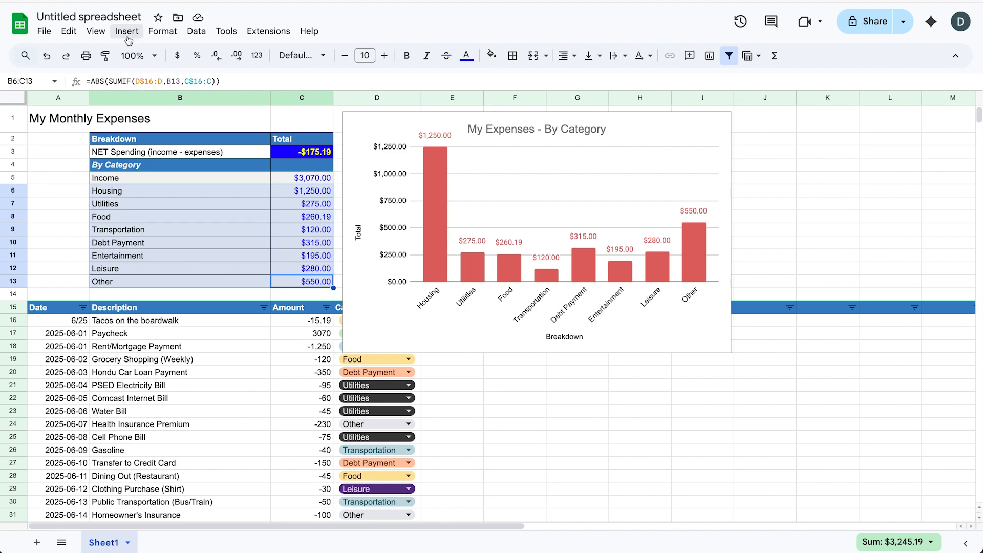
click(127, 31)
click(197, 172)
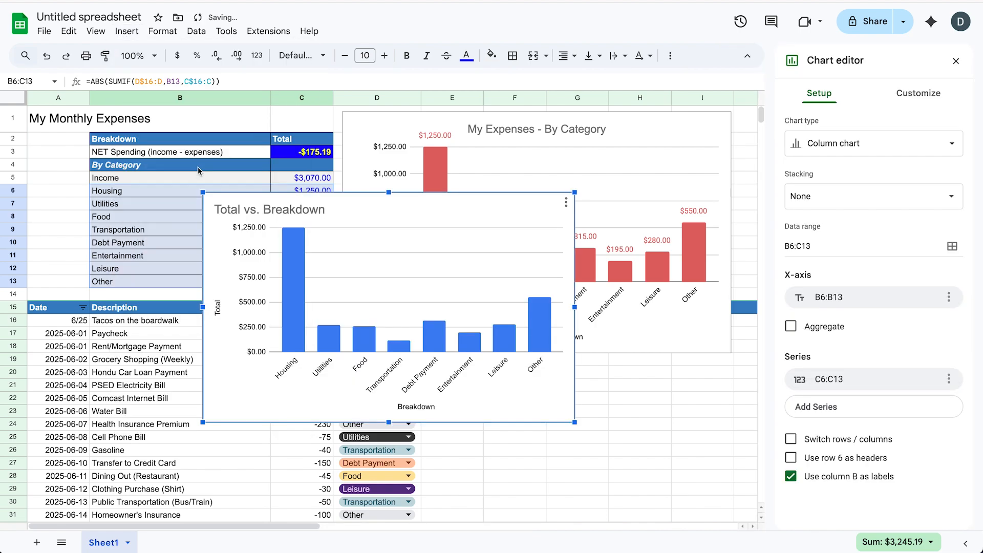
Change the new chart's type to Doughnut chart and move it off the column chart, below the category breakdown
click(900, 144)
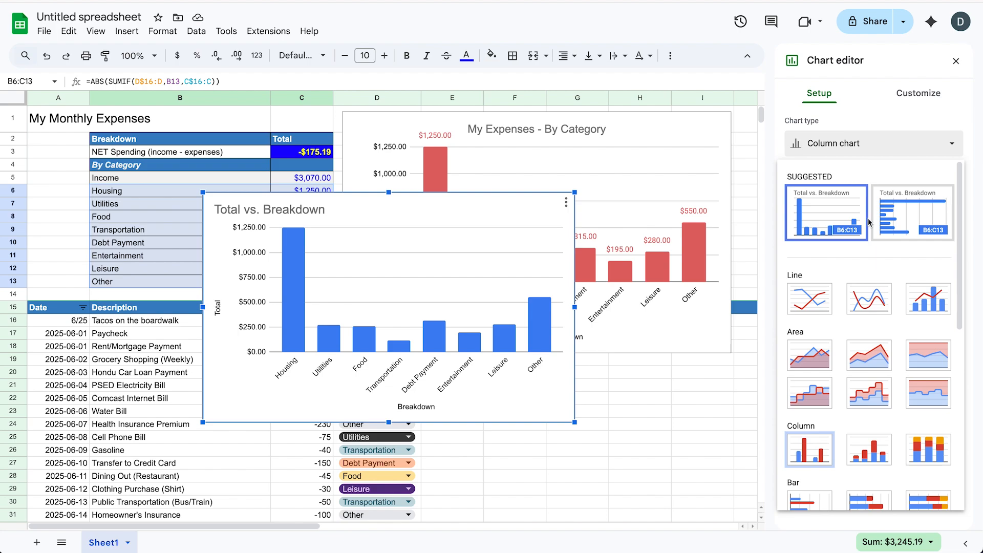
scroll(869, 222, down, 5)
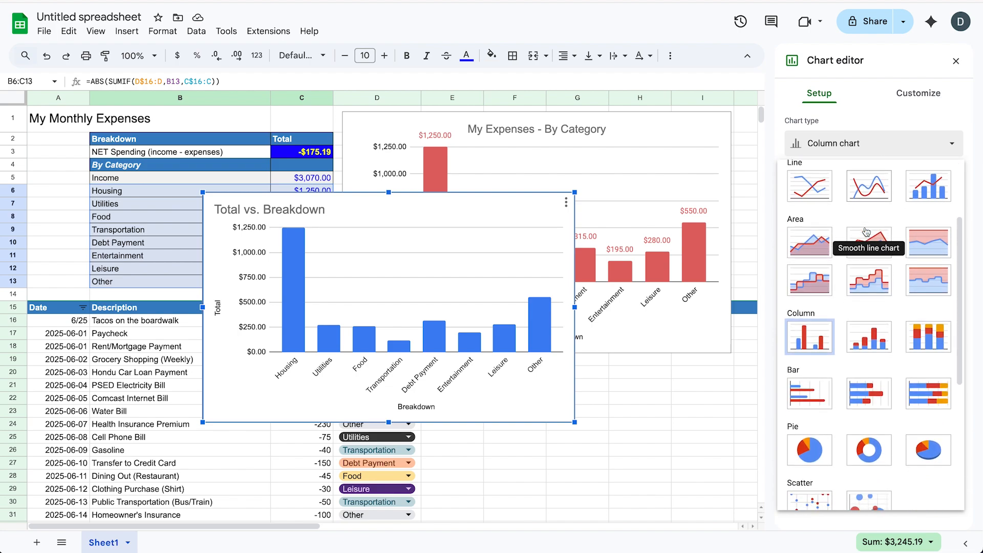
scroll(866, 231, down, 2)
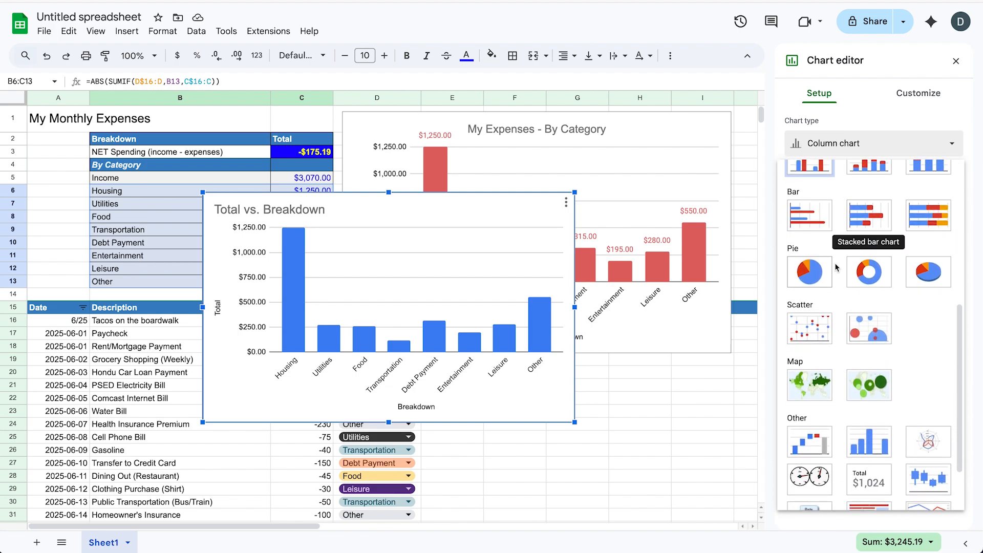
click(880, 279)
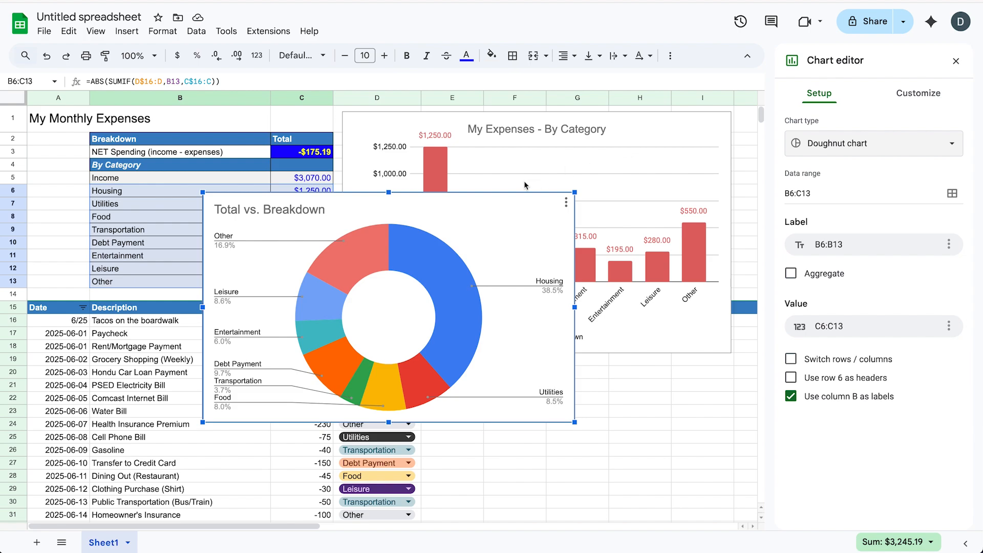
drag(482, 210, 326, 299)
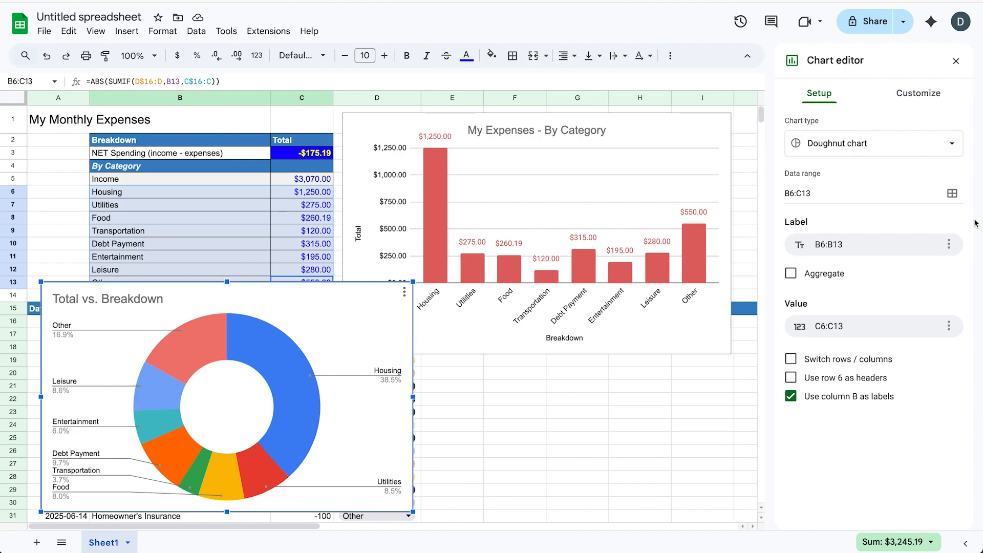
Set the doughnut chart's slice label to Value
click(920, 94)
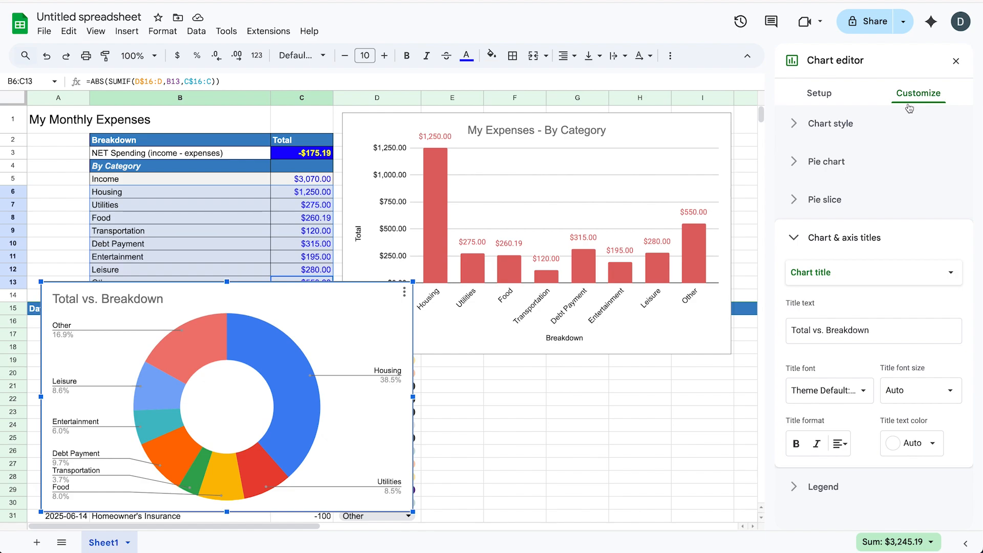
click(869, 132)
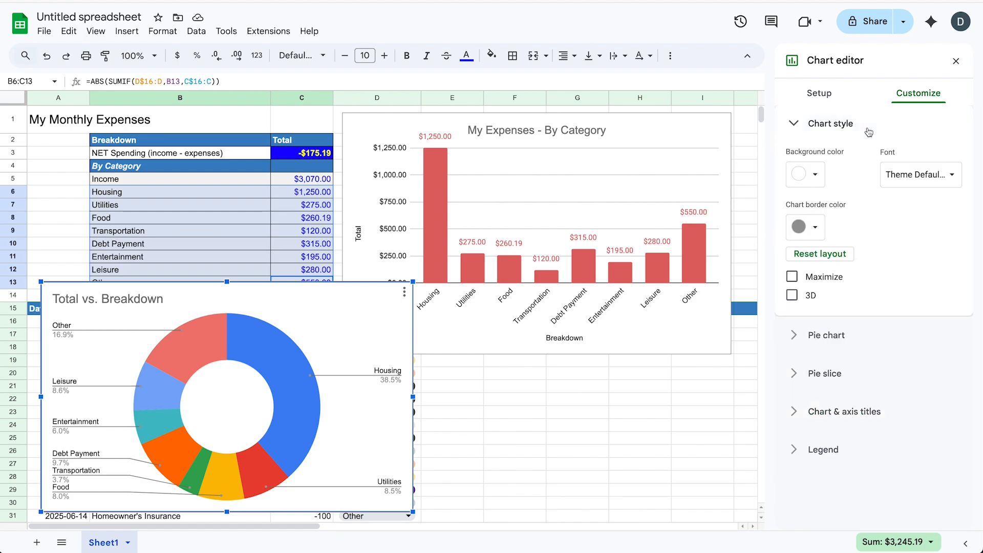
click(856, 335)
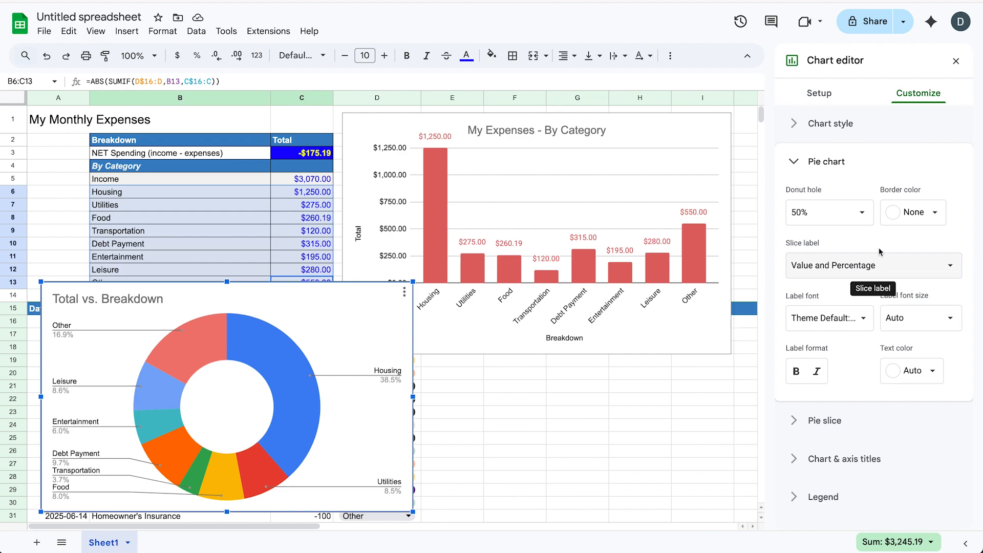
click(877, 266)
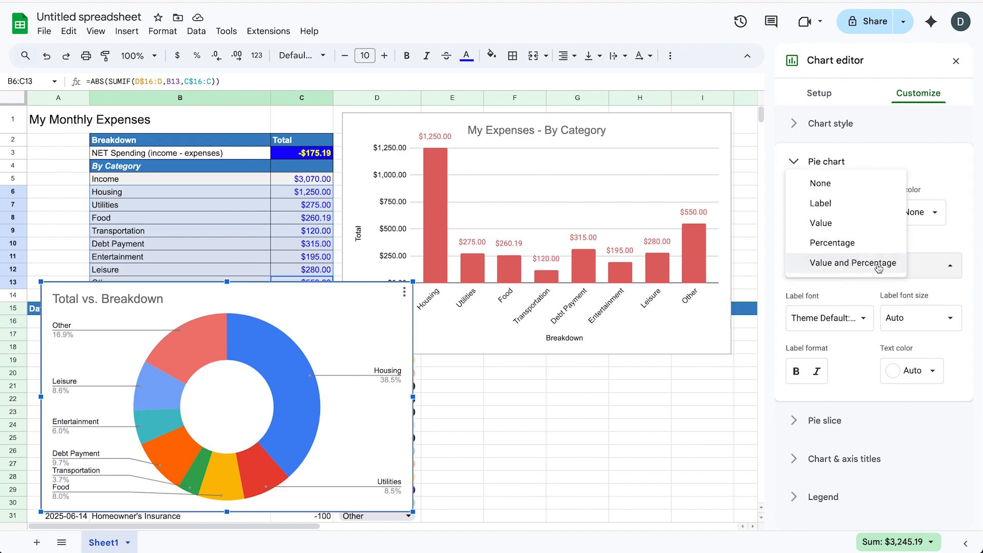
click(878, 264)
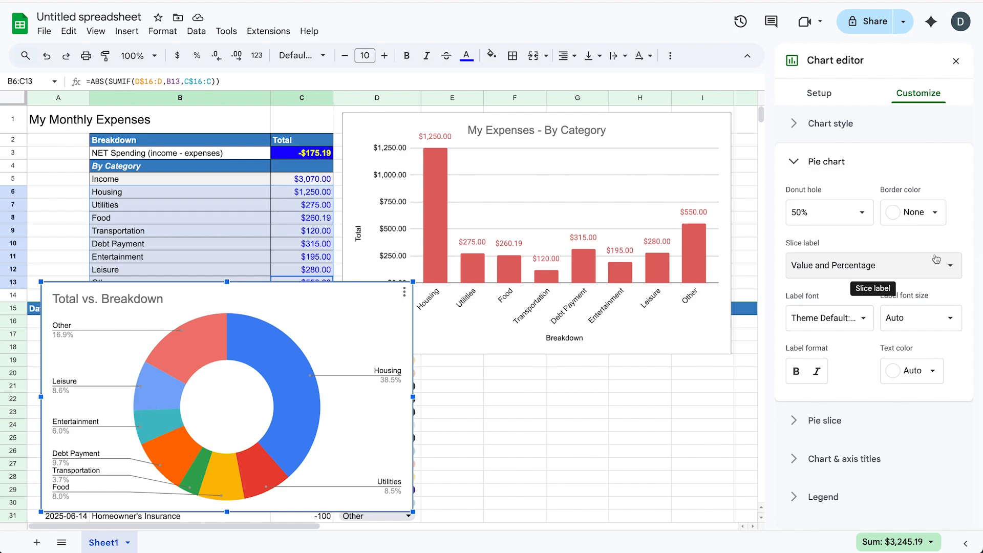
click(930, 262)
click(845, 222)
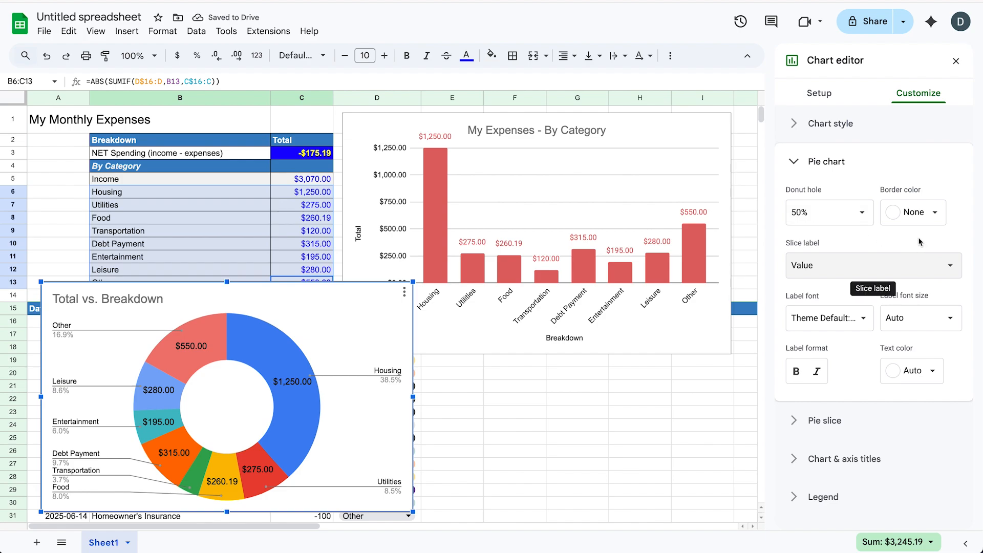
Try the Value and Percentage slice label on the doughnut chart and switch back to Value
click(871, 266)
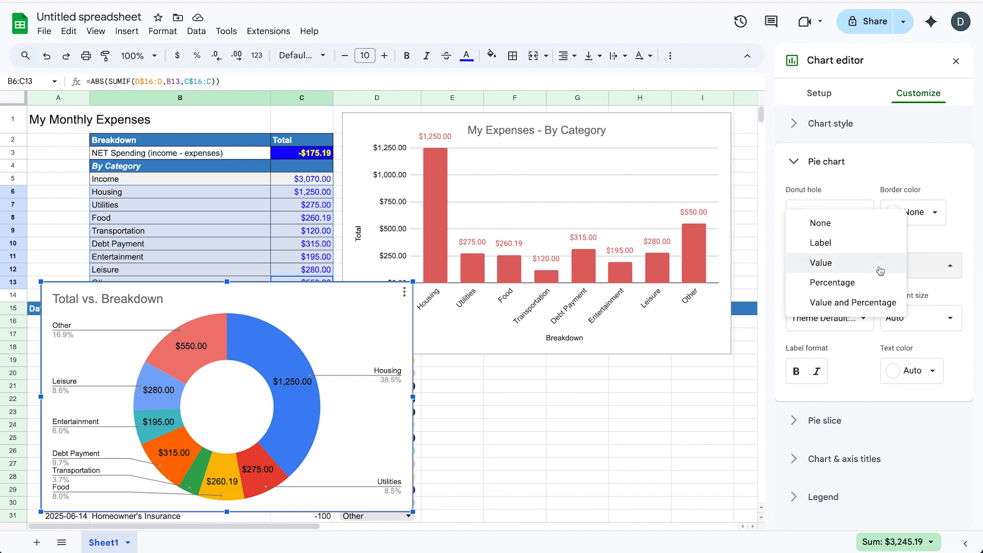
click(878, 302)
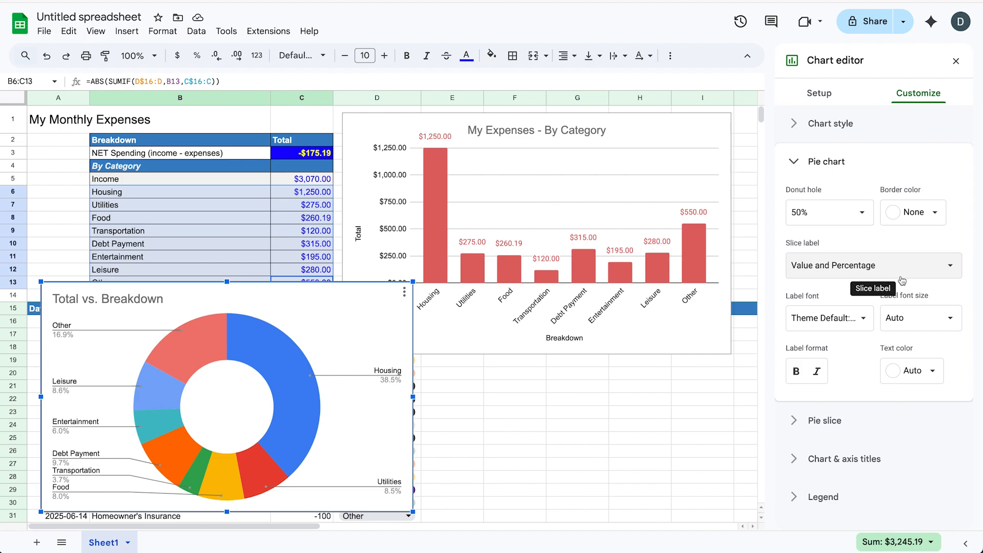
click(951, 265)
click(848, 222)
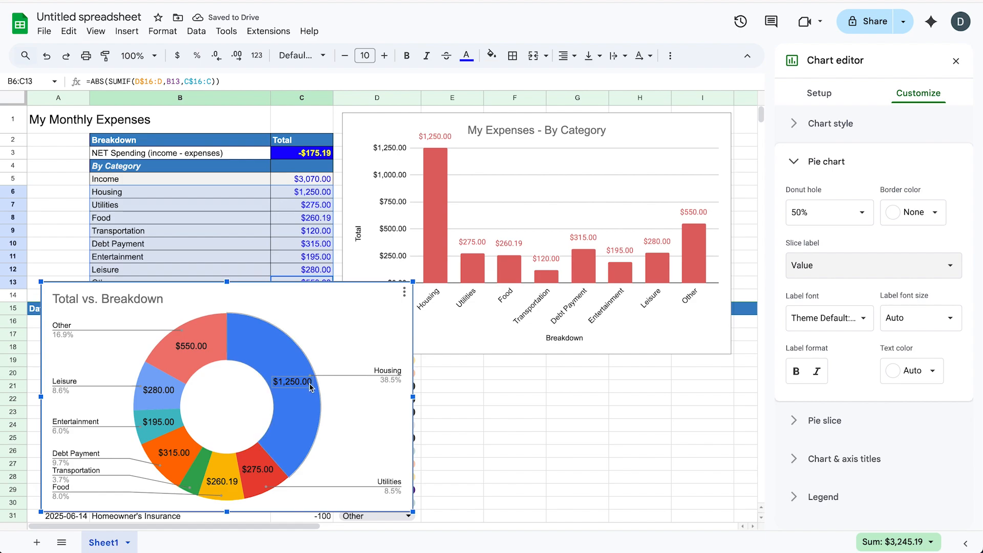
click(824, 423)
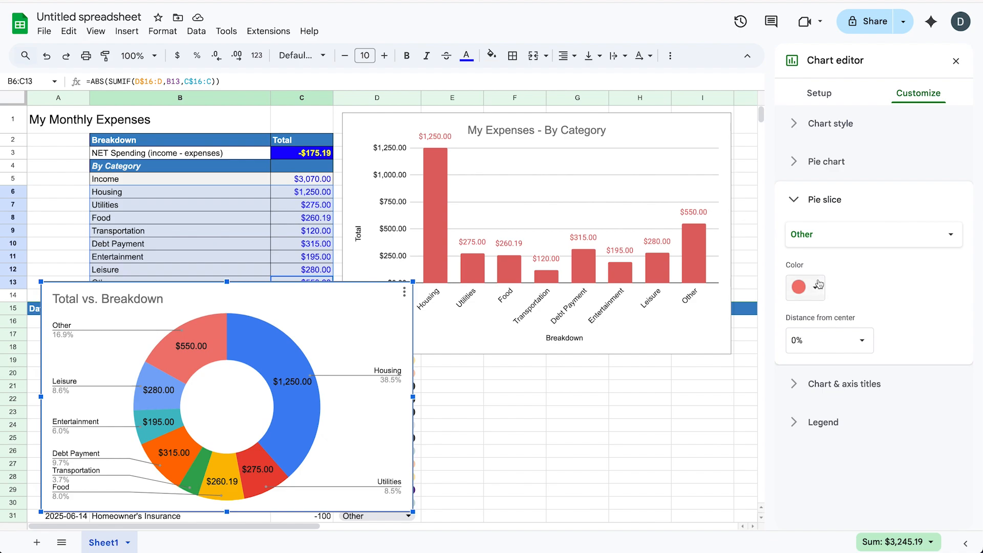
click(840, 235)
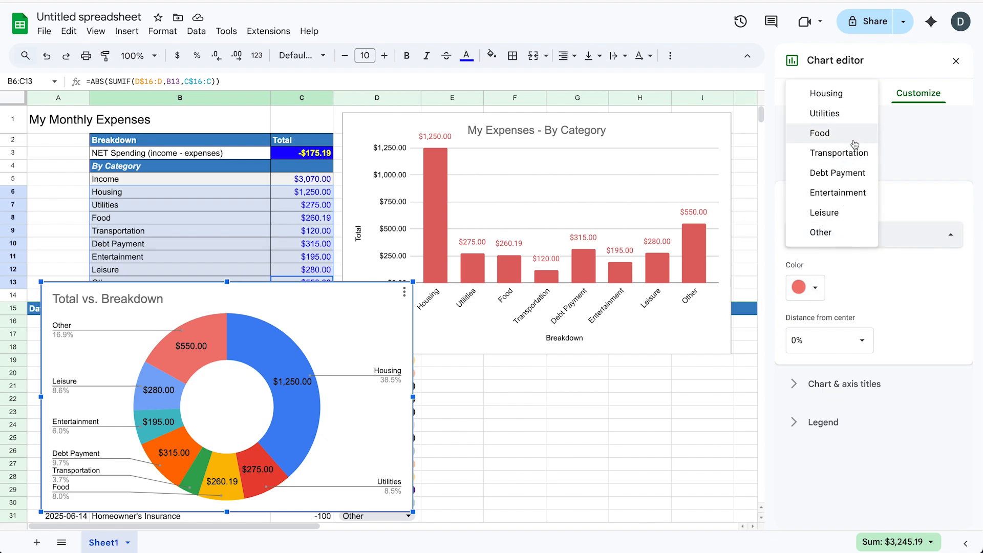
click(885, 274)
Set the doughnut chart's title to "My Expense Breakdown" and close the chart's settings
click(855, 392)
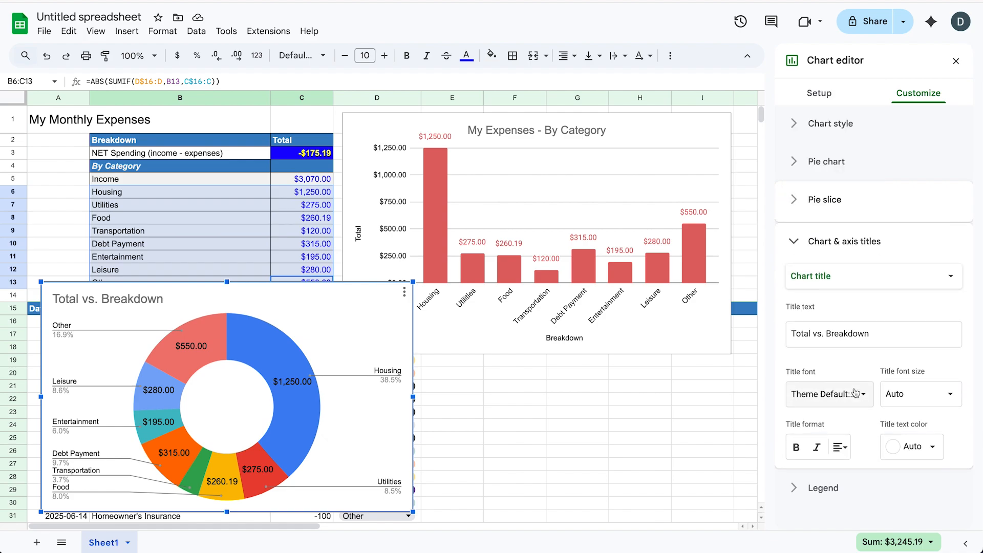
triple_click(865, 331)
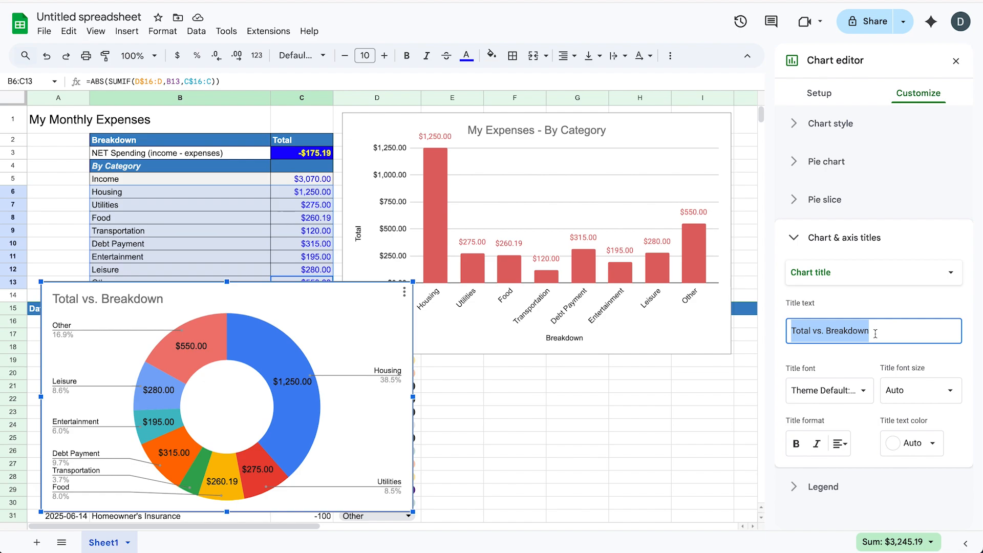
text(My Expense B)
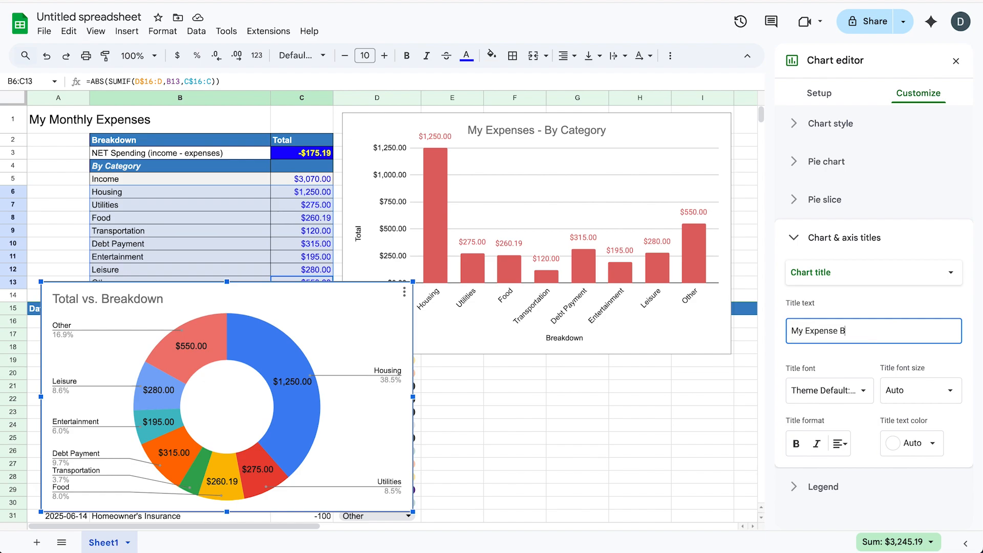
text(reakdown)
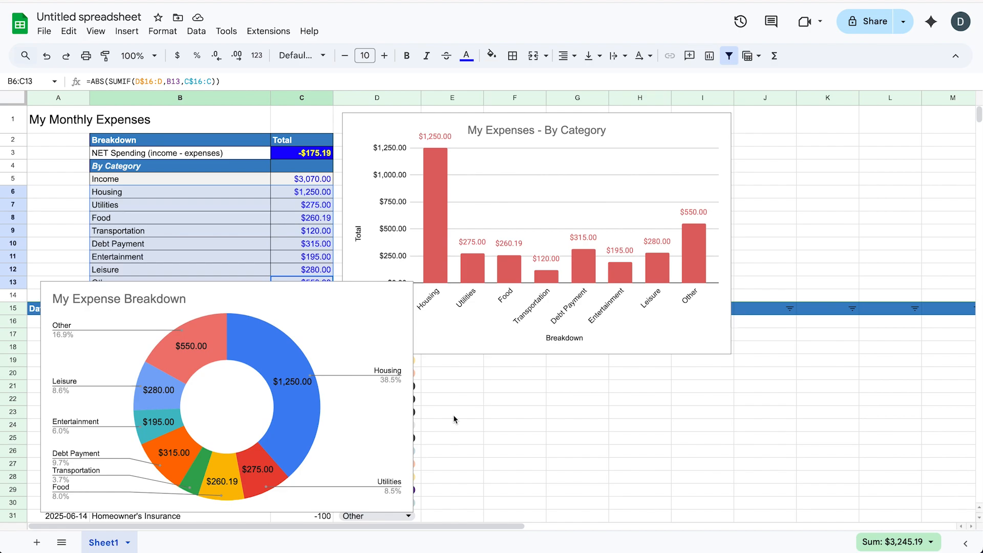
click(454, 418)
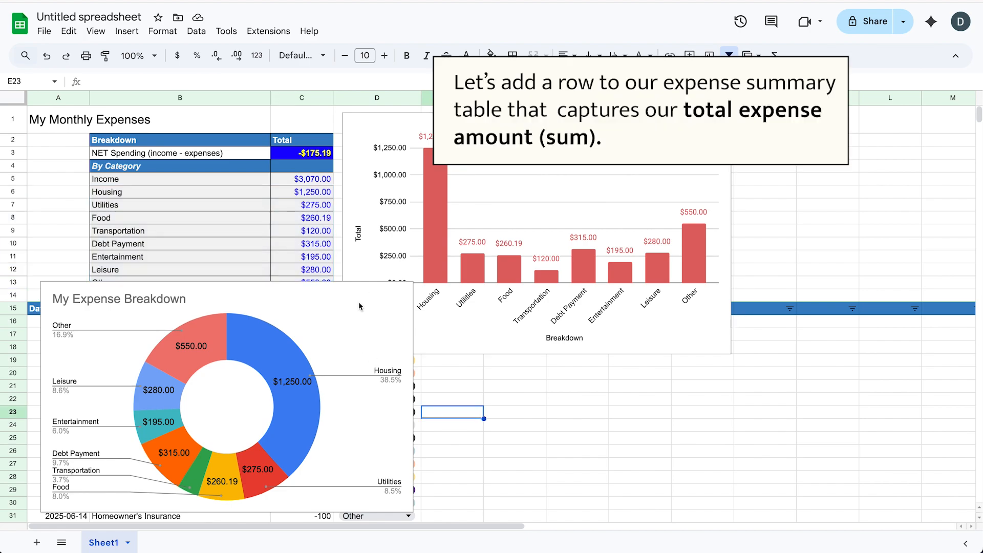
Move the doughnut chart and the column chart clear of the data columns, starting at column F, with the doughnut below
drag(330, 291, 794, 379)
scroll(615, 215, up, 2)
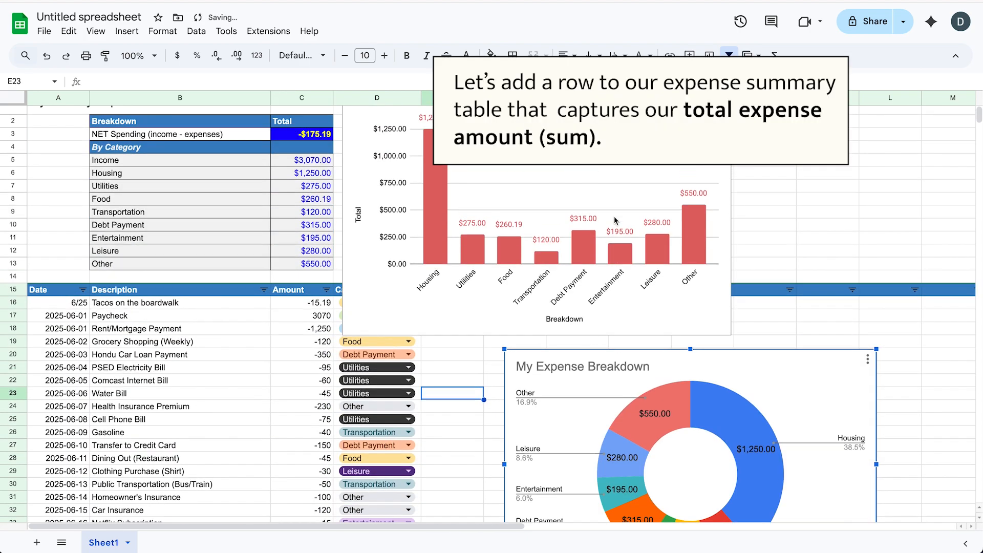
drag(607, 139, 768, 138)
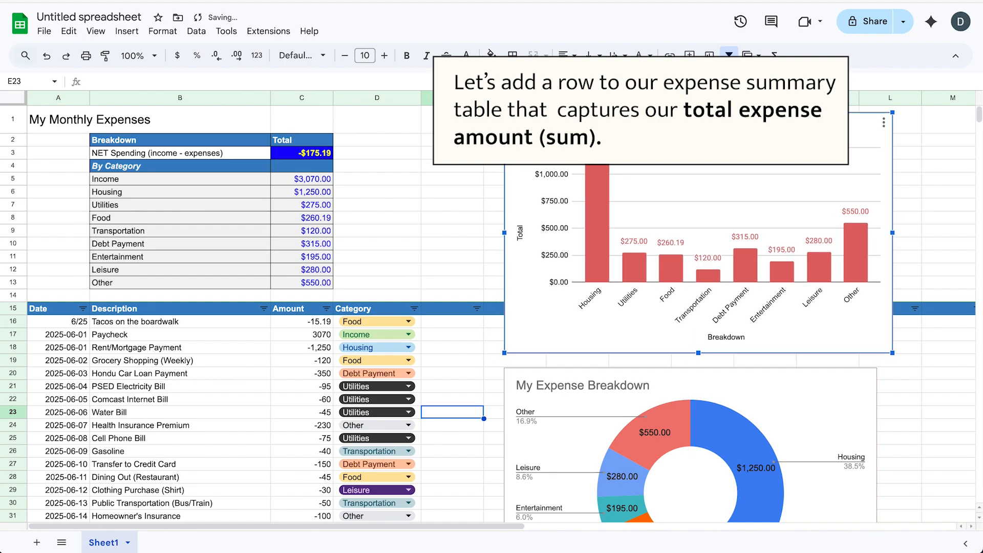
click(381, 183)
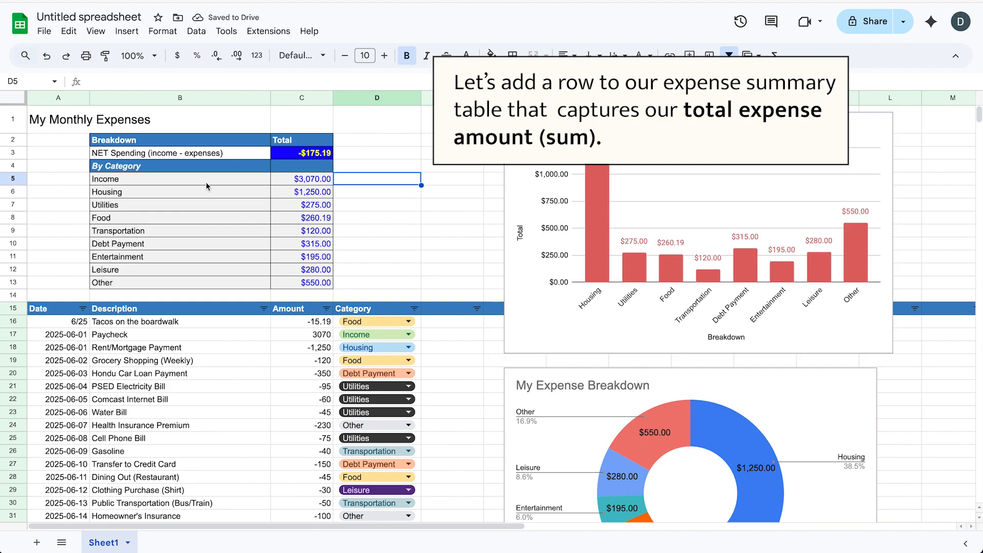
Insert a row below Income in the breakdown table and label it "Expenses (Total)" in B6
click(15, 179)
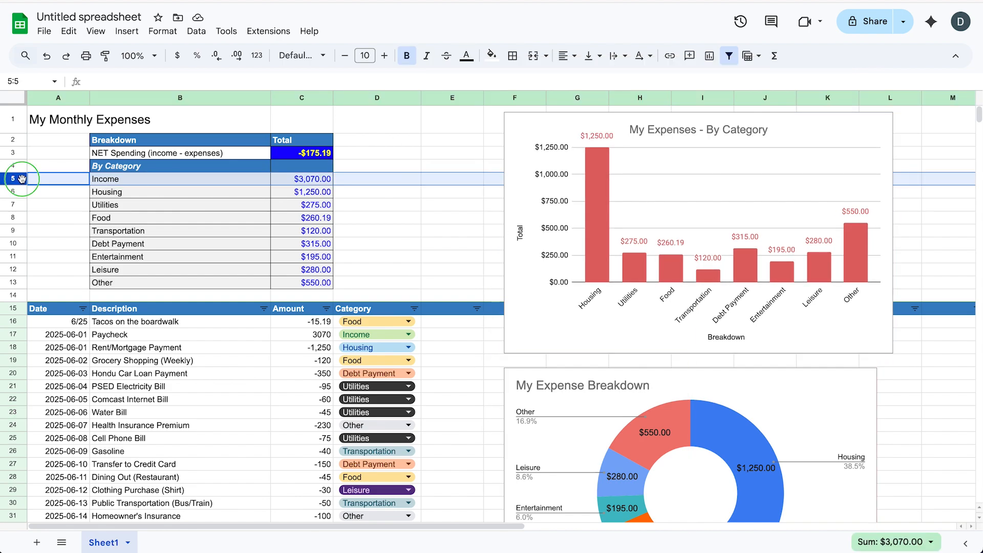
right_click(16, 178)
click(154, 302)
click(169, 192)
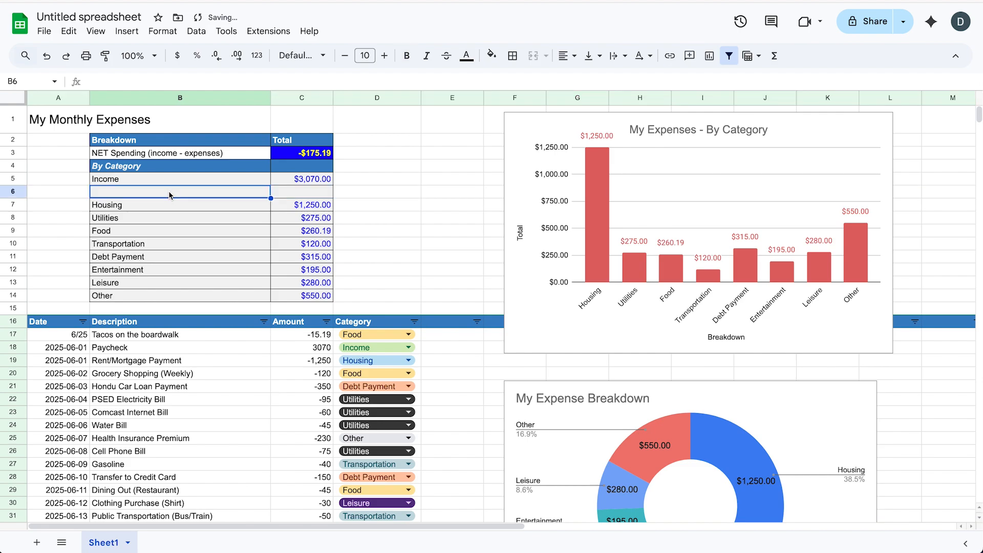
text(Expen)
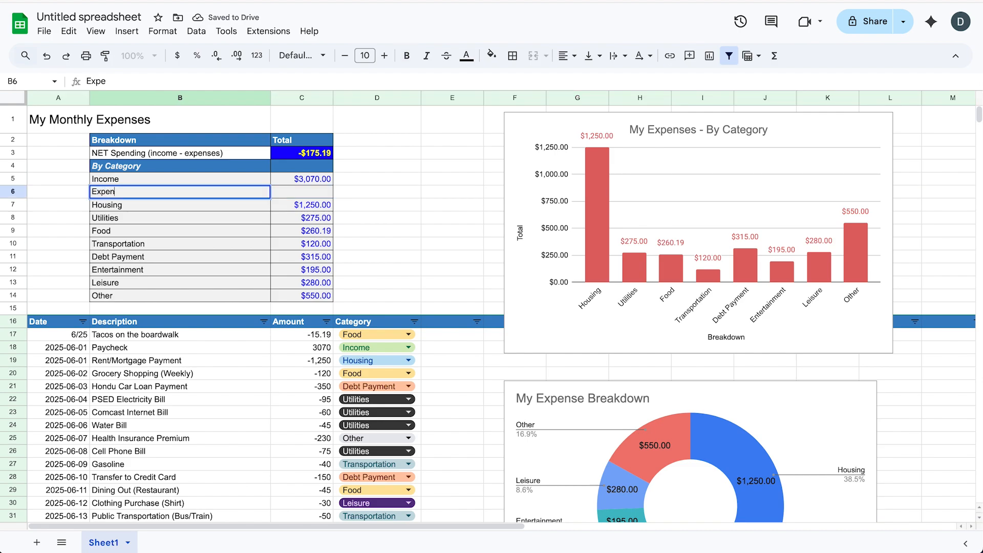
text(ses (Total)
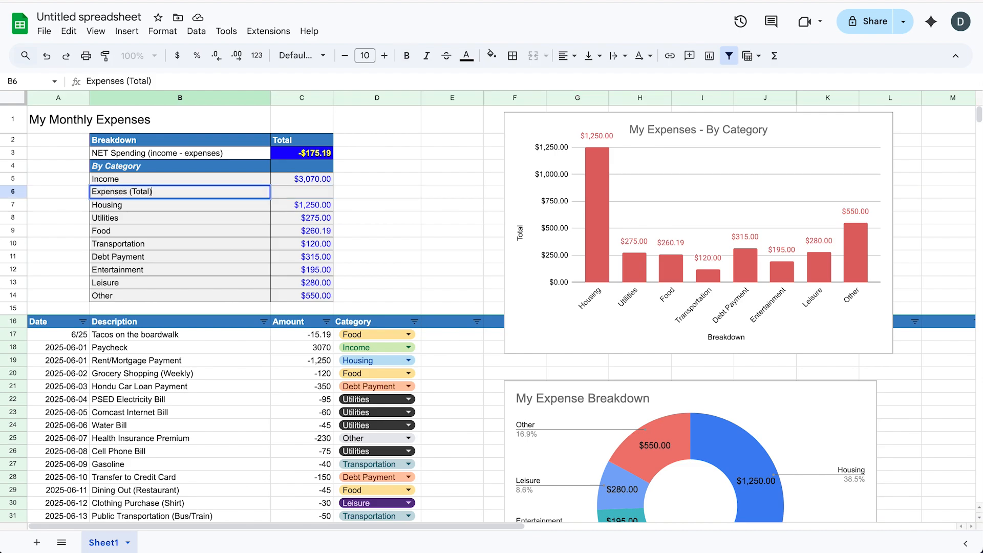
key(Return)
Enter =SUM(C7:C14) in C6 to total the expense categories, and bold the Income and Expenses amounts in C5:C6
key(Up)
key(Right)
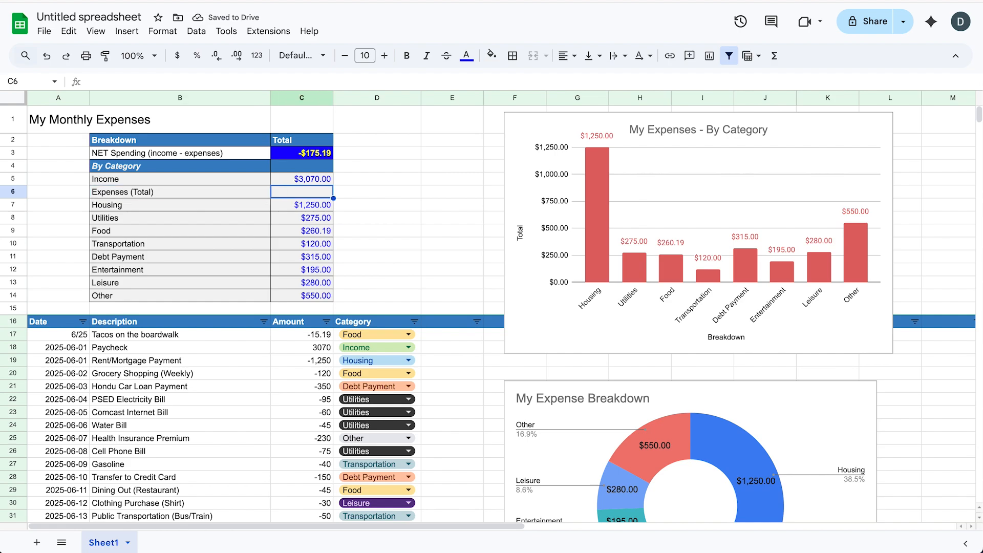
text(=SUM()
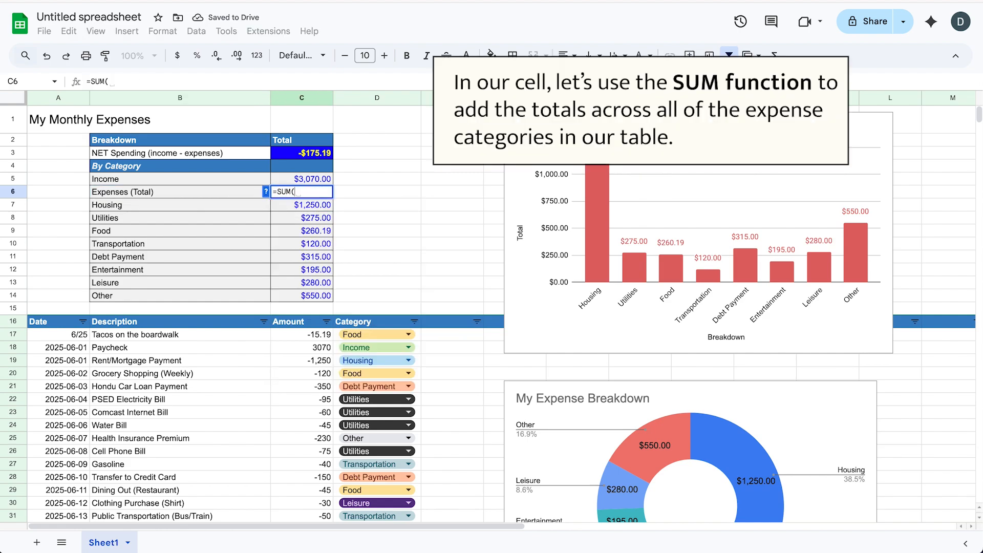
click(275, 209)
drag(275, 210, 279, 301)
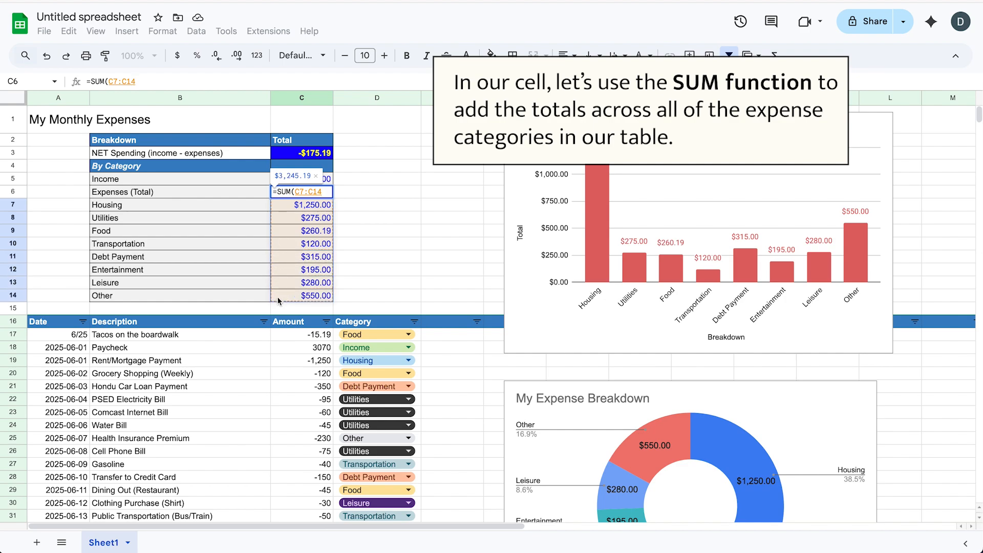
text())
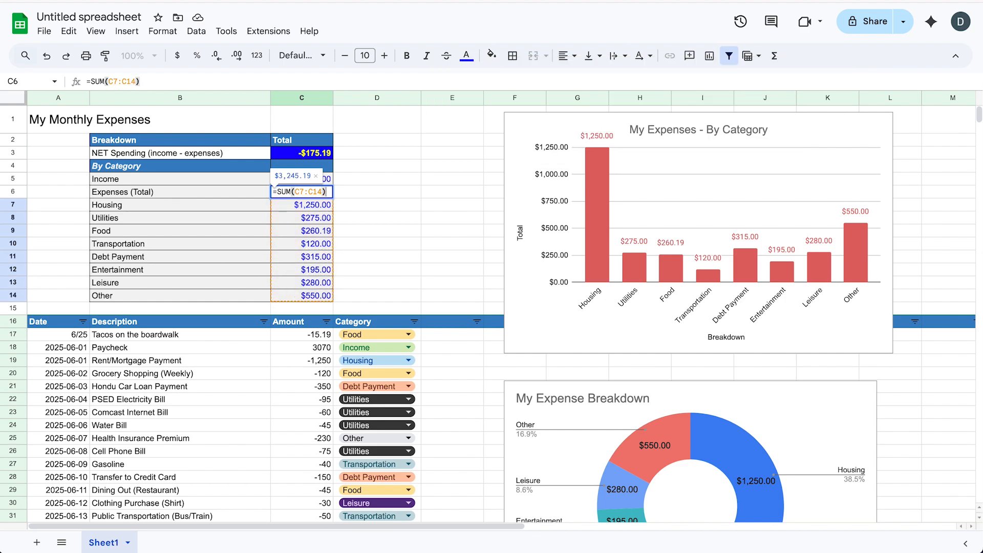
key(Return)
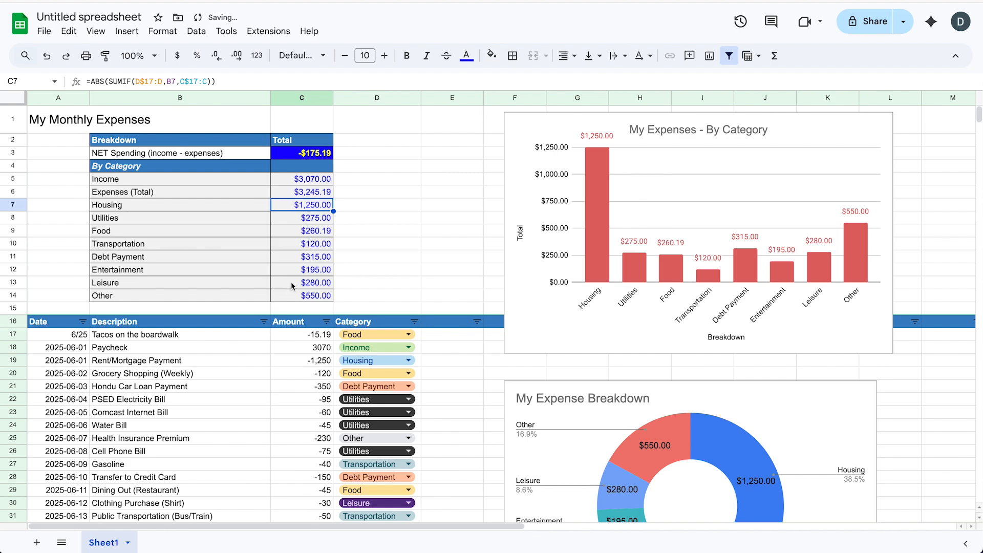
drag(308, 194, 304, 184)
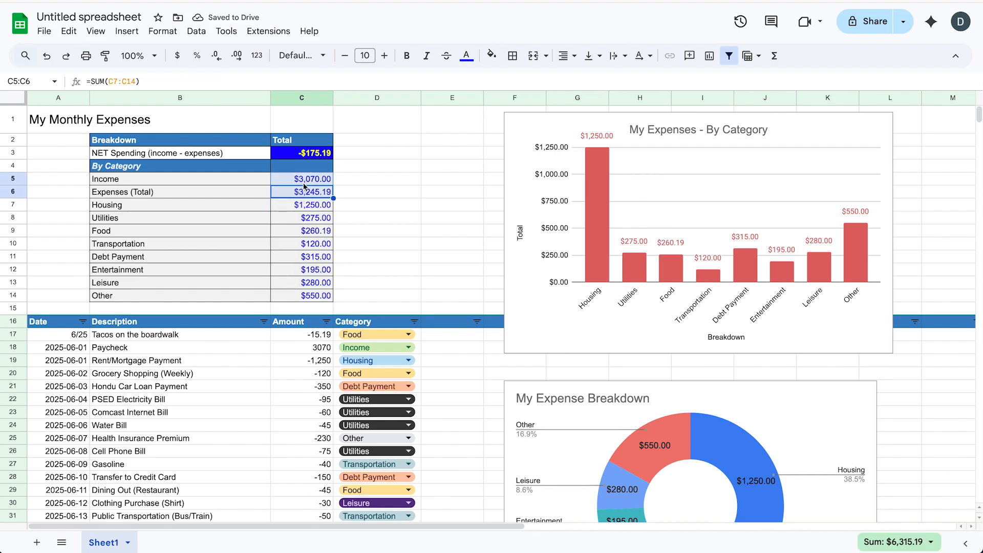
click(406, 55)
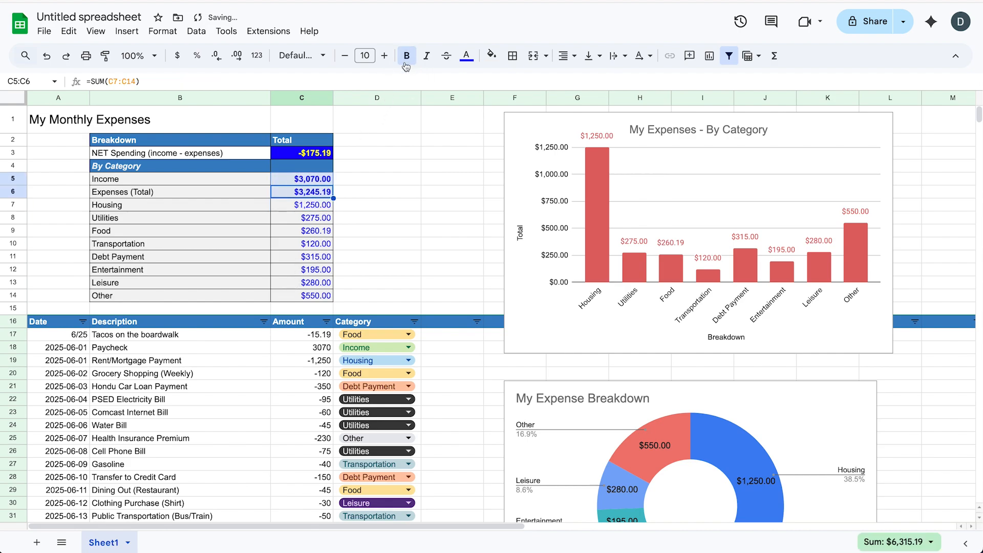
Insert a blank row between Expenses (Total) and Housing
click(13, 204)
right_click(11, 204)
click(59, 308)
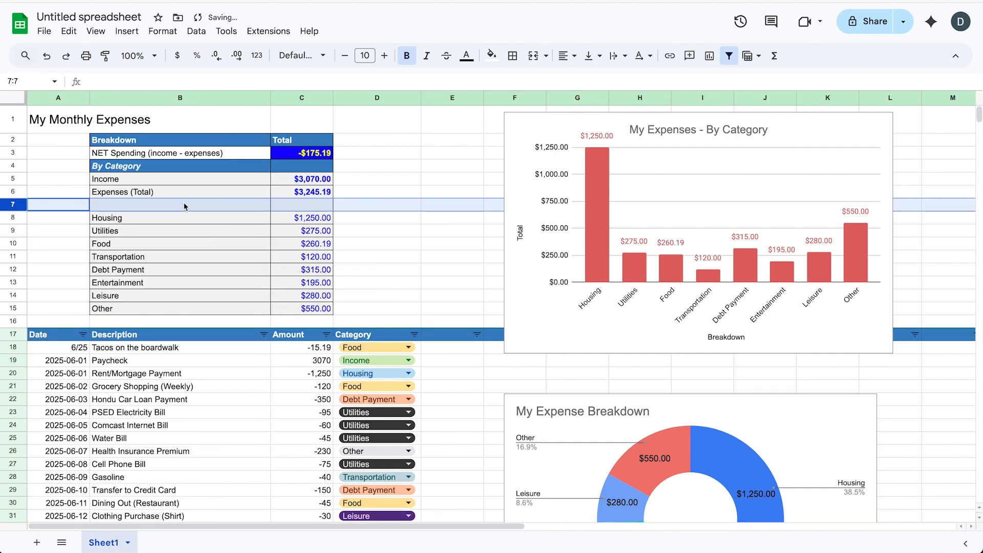
Move the By Category heading from B4 to B7 and its blue companion cell from C4 to C7
click(177, 172)
right_click(176, 172)
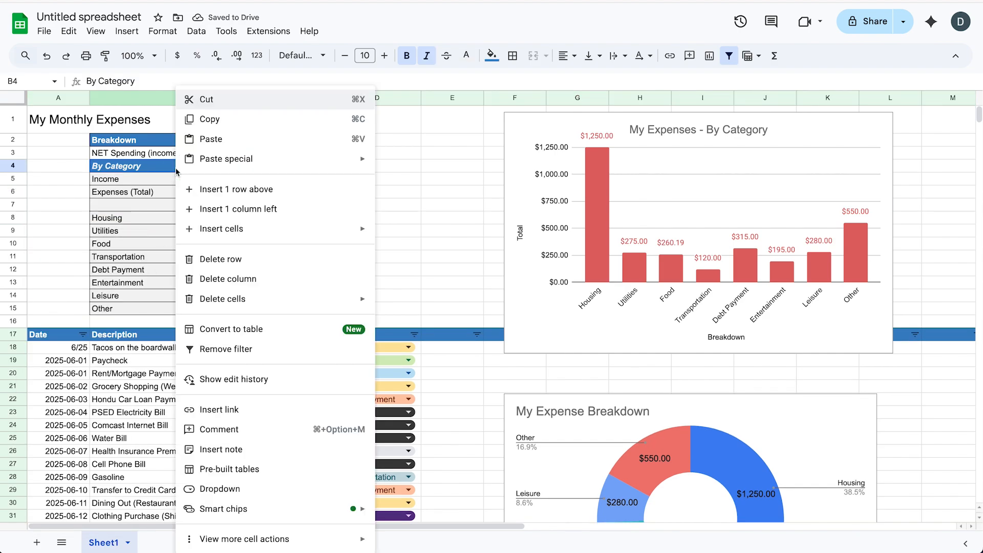
click(209, 119)
click(170, 205)
right_click(170, 204)
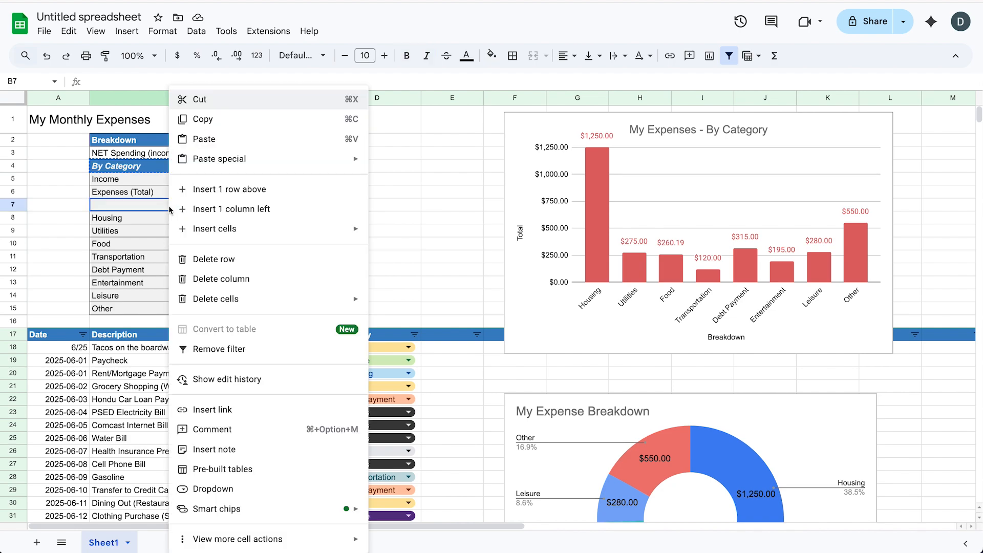
mouse_move(223, 163)
click(225, 143)
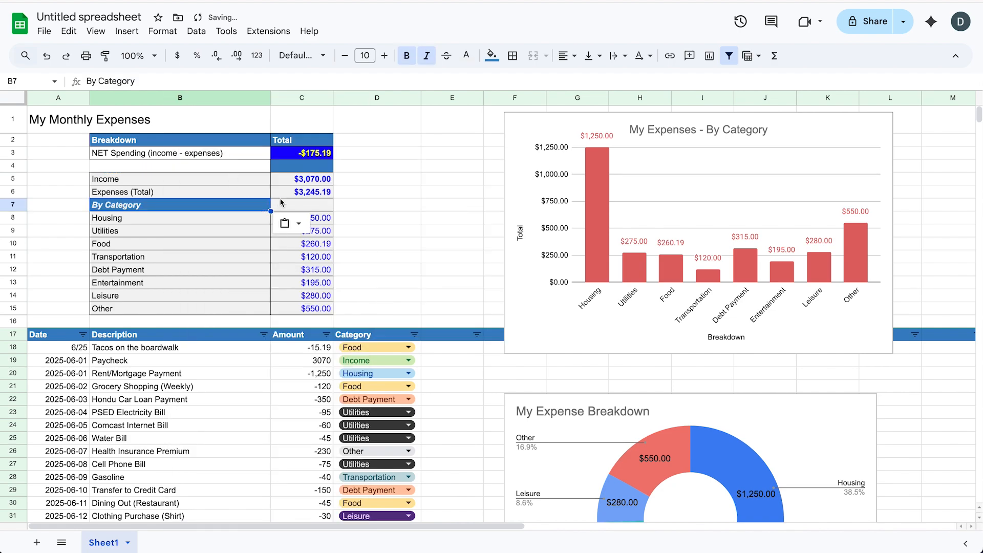
click(295, 173)
drag(295, 171, 292, 207)
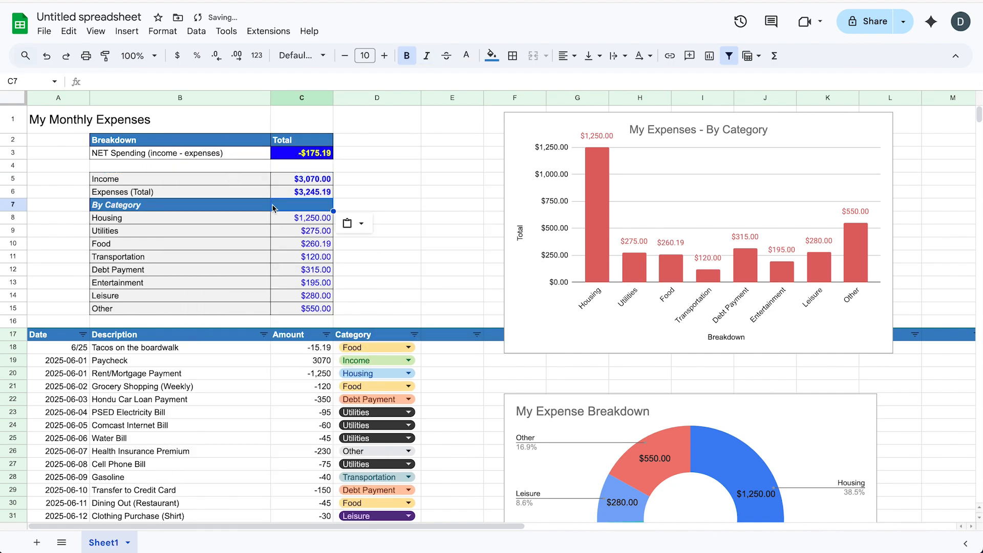
Copy the By Category heading row's formatting to row 4 and enter "Total Breakdown" in B4
click(106, 55)
click(132, 169)
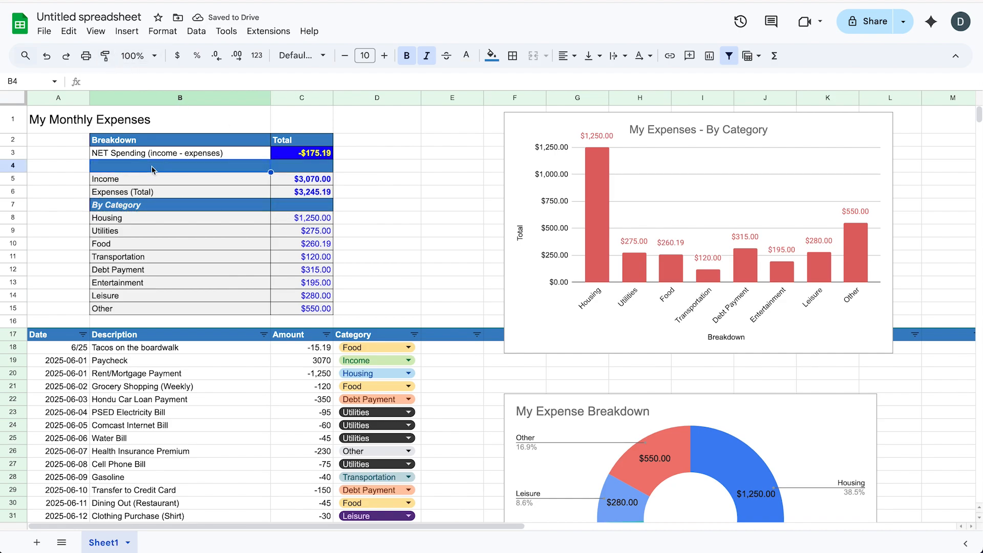
text(Total Breakdown)
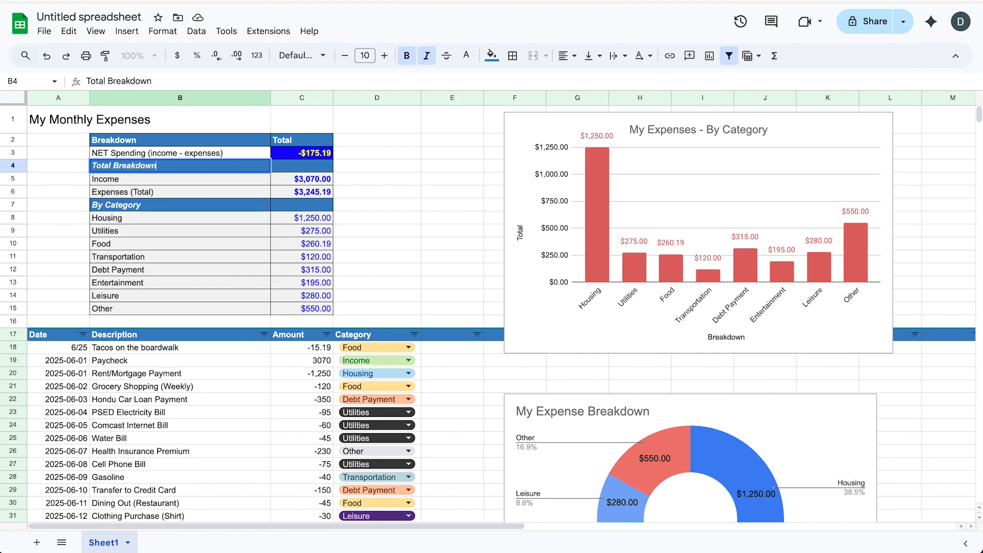
key(Return)
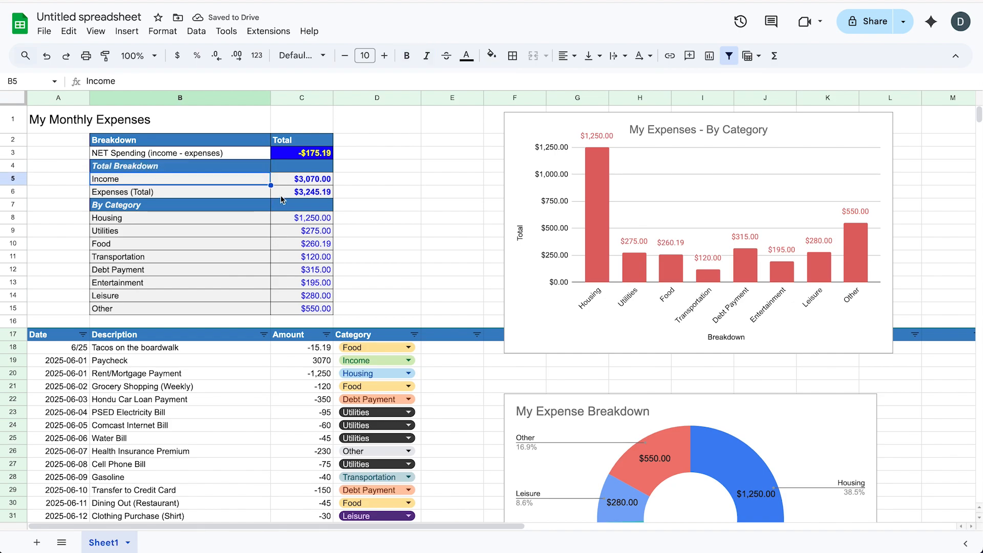
Insert a row below Expenses (Total) and move the NET Spending label and amount from B3:C3 into it
right_click(14, 191)
click(100, 251)
click(202, 156)
key(shift+Right)
key(ctrl+x)
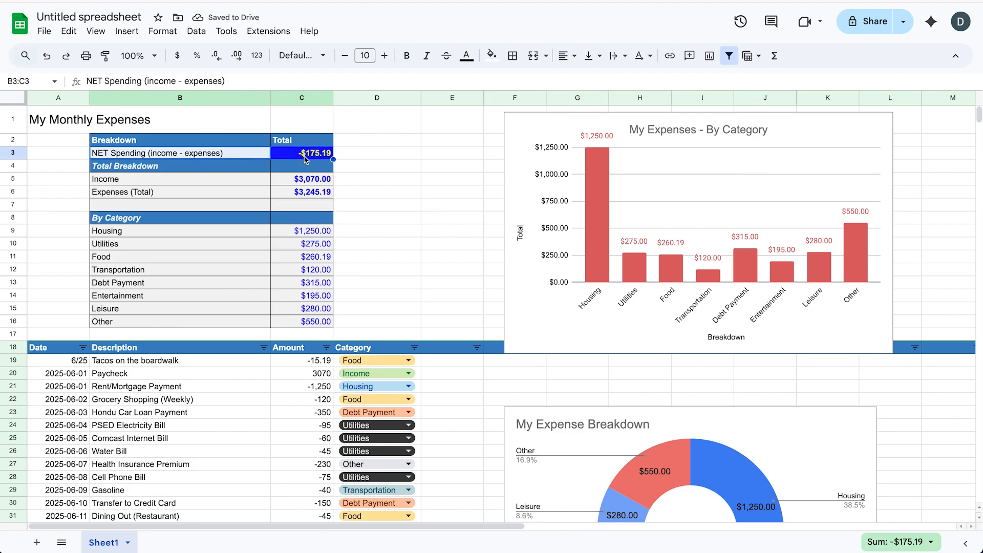
click(230, 204)
key(ctrl+v)
Delete rows 2 and 3, which hold the old Breakdown header and the emptied NET Spending row
drag(14, 140, 15, 153)
right_click(15, 149)
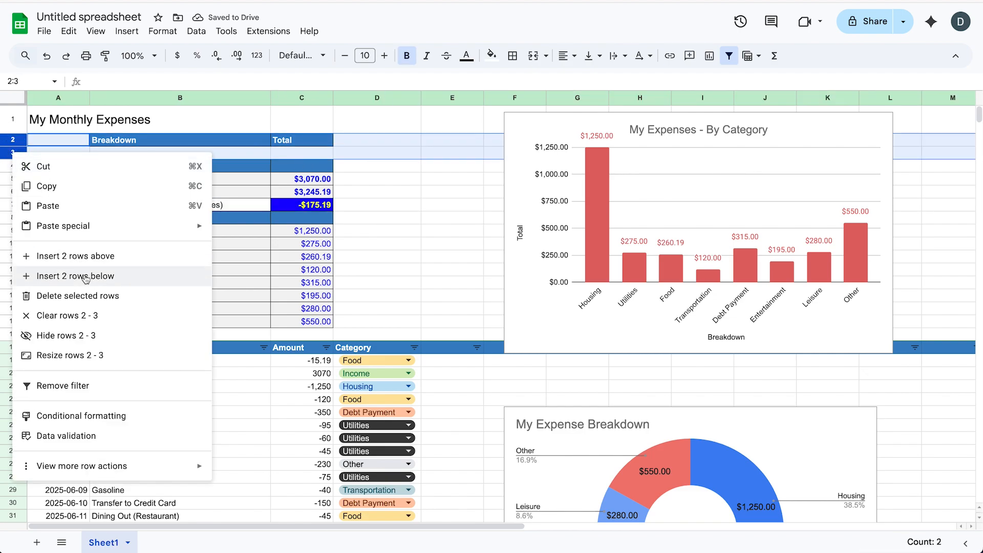
click(57, 231)
Insert a column chart of the Income and Expenses (Total) figures in B3:C4 and move it up level with the table's top rows
click(264, 156)
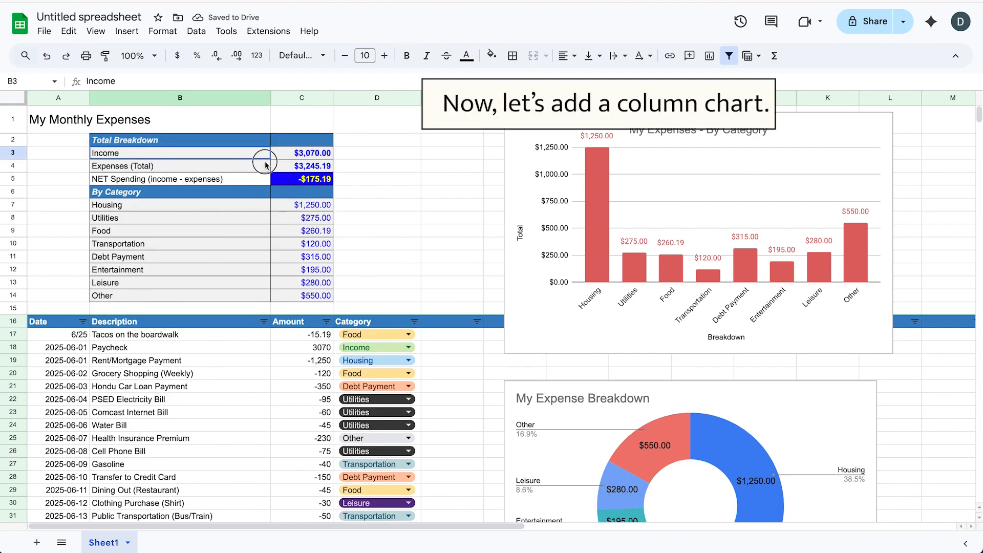
drag(266, 164, 330, 169)
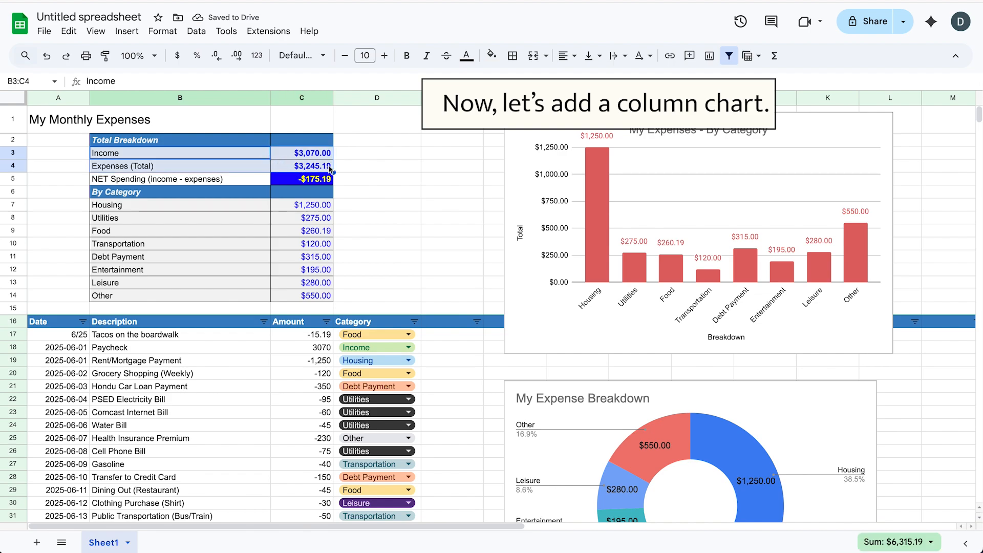
click(126, 31)
click(174, 170)
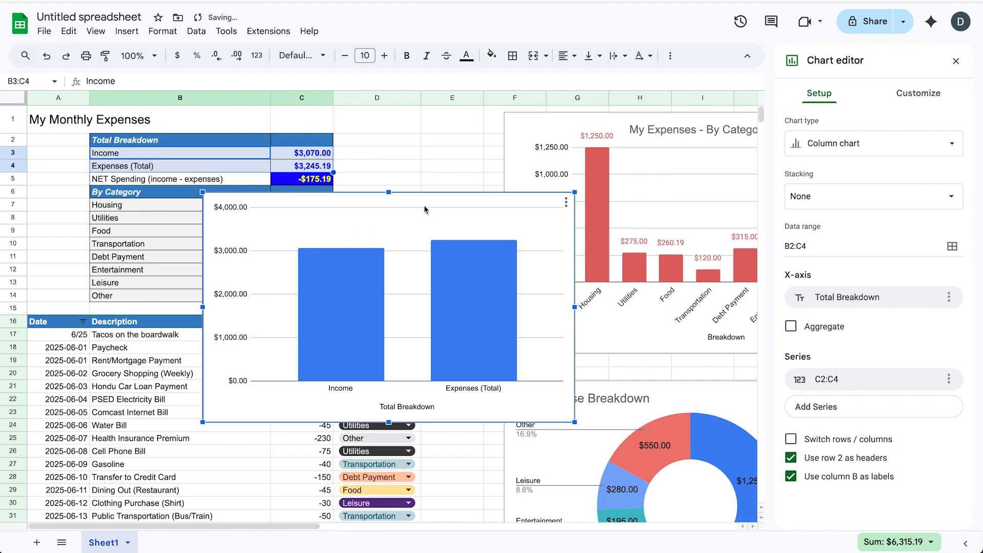
drag(422, 204, 472, 124)
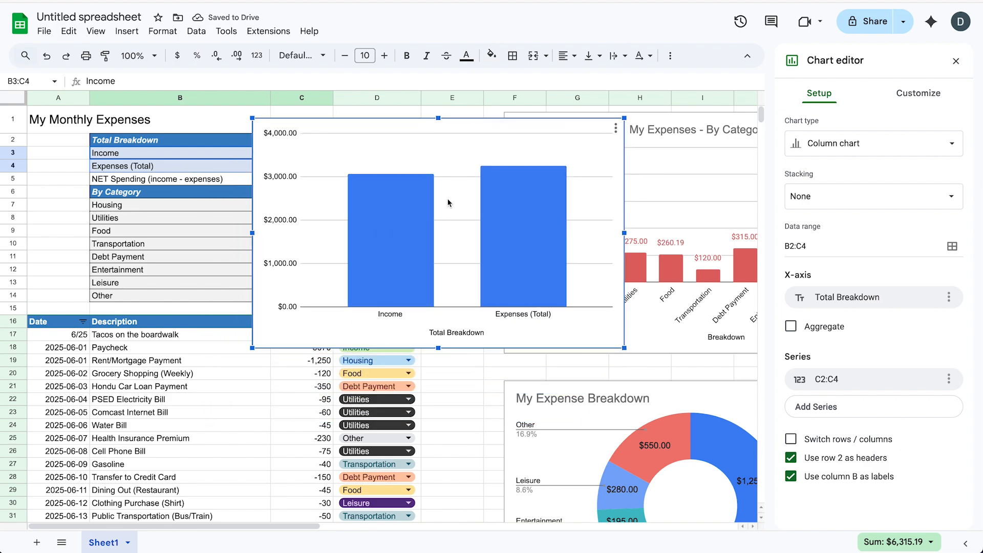
Color the Income column green and the Expenses (Total) column red in the new column chart
double_click(428, 208)
click(418, 225)
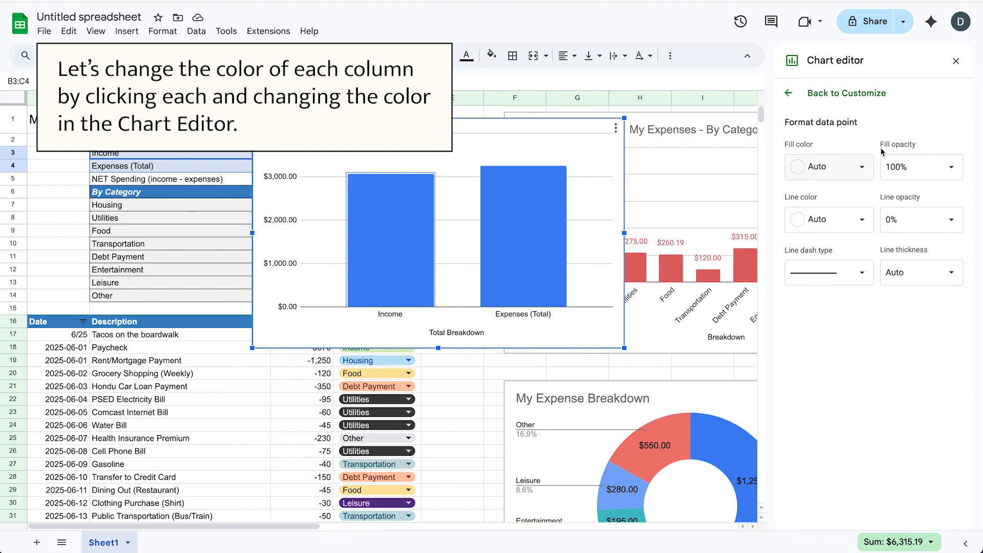
click(850, 174)
click(854, 272)
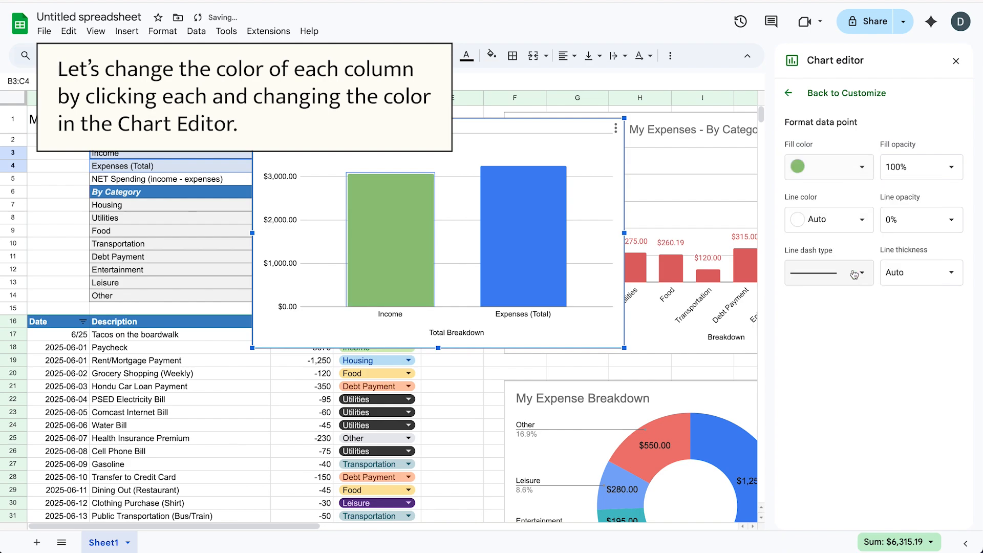
click(547, 222)
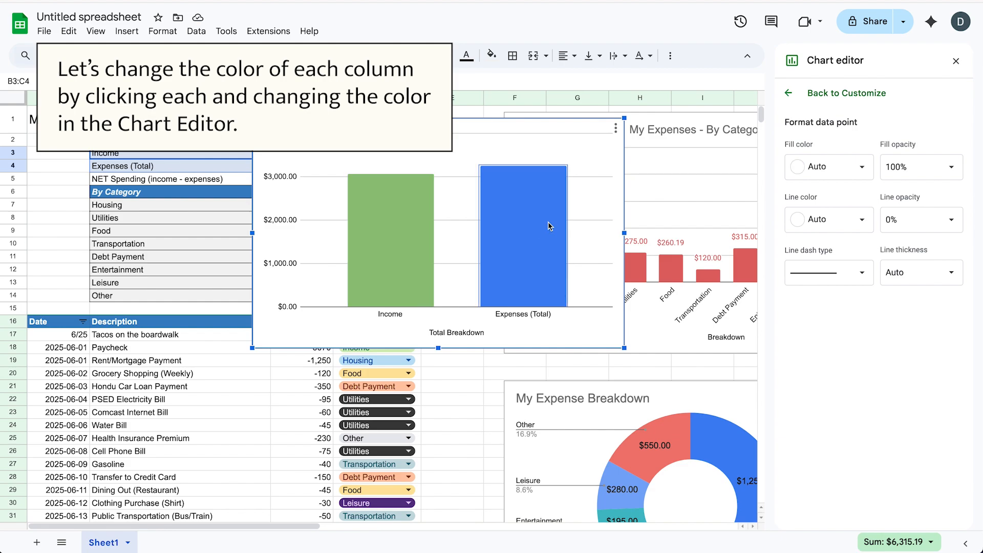
click(825, 174)
click(812, 269)
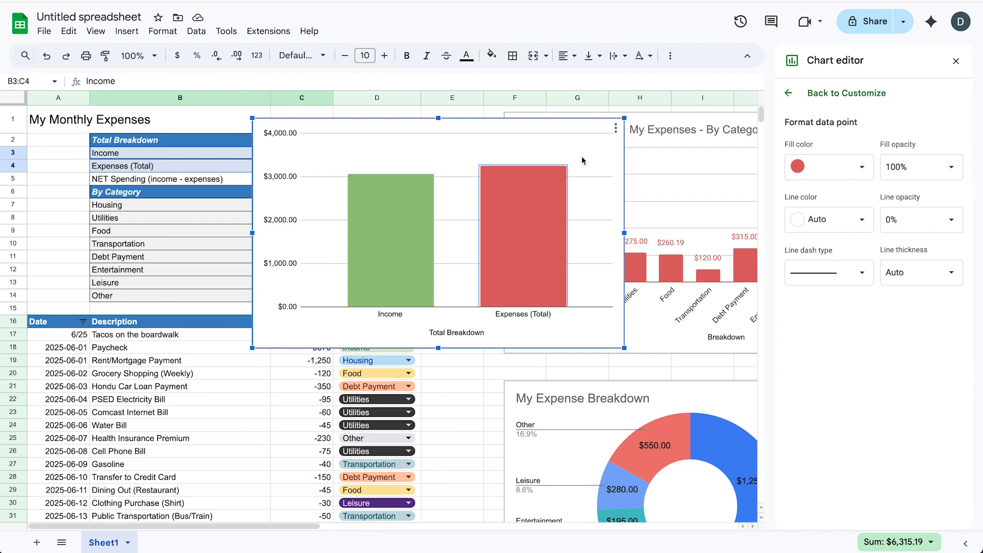
click(603, 153)
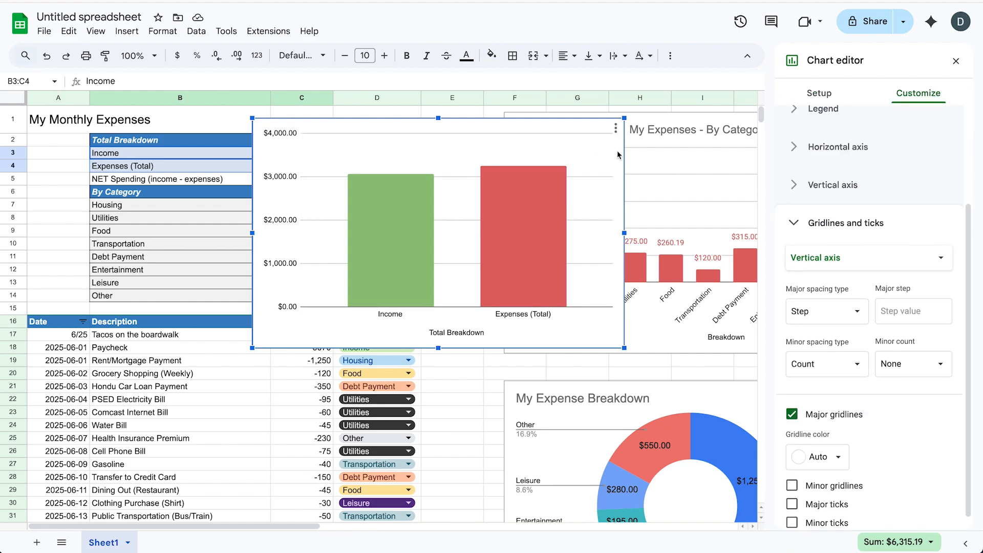
click(833, 219)
click(837, 198)
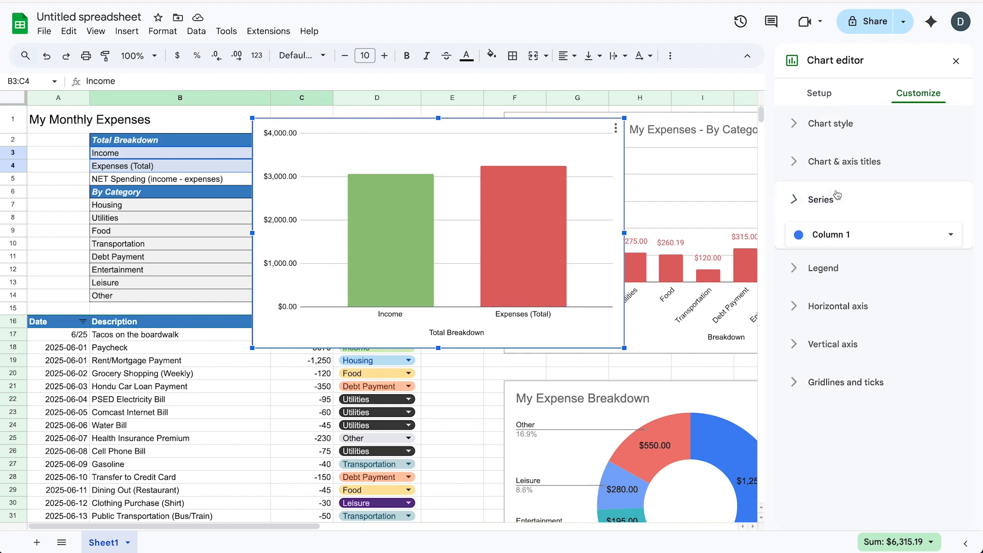
scroll(837, 196, down, 2)
scroll(837, 195, up, 2)
click(837, 197)
click(825, 95)
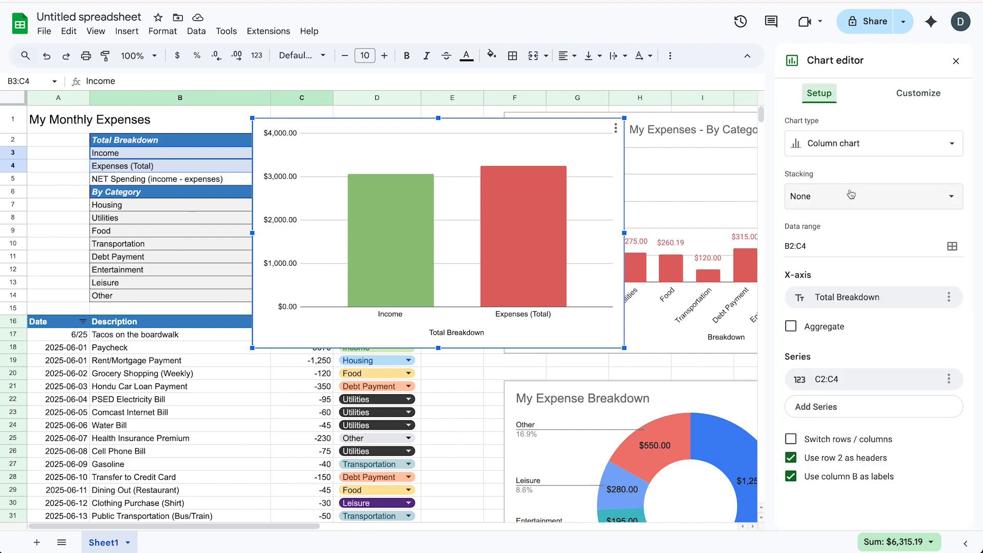
Give the column chart the title "Income vs Expenses" and center it
click(893, 90)
click(863, 169)
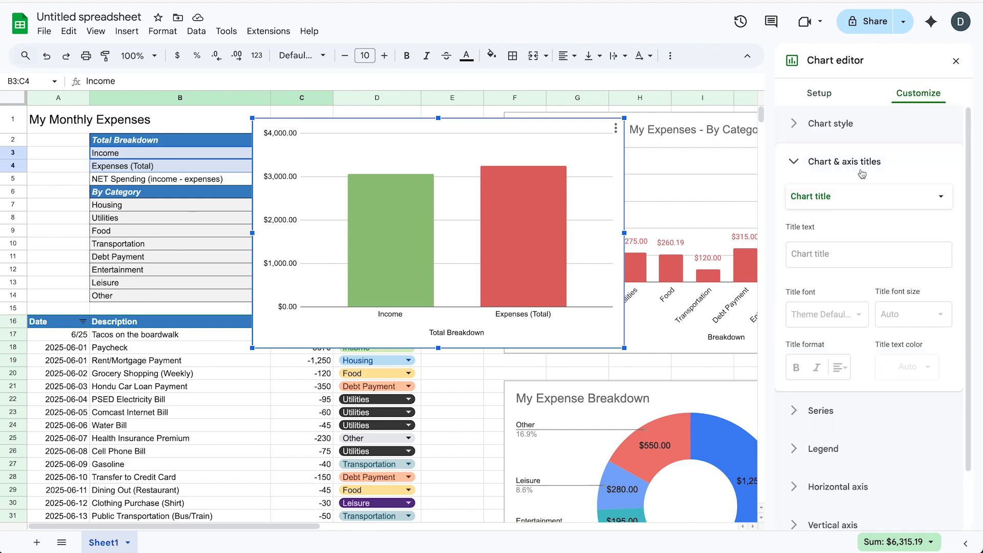
click(834, 252)
text(Income)
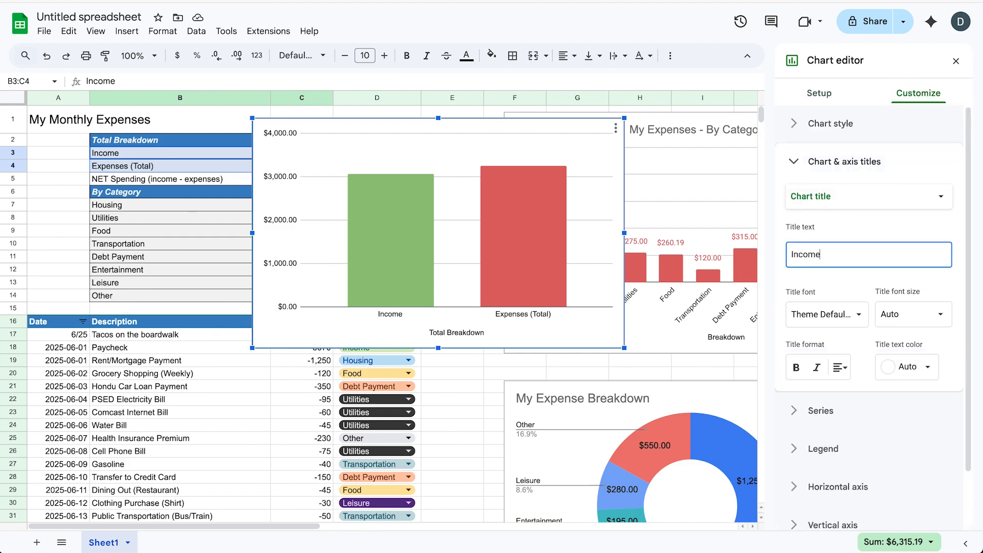
text( vs Expenses)
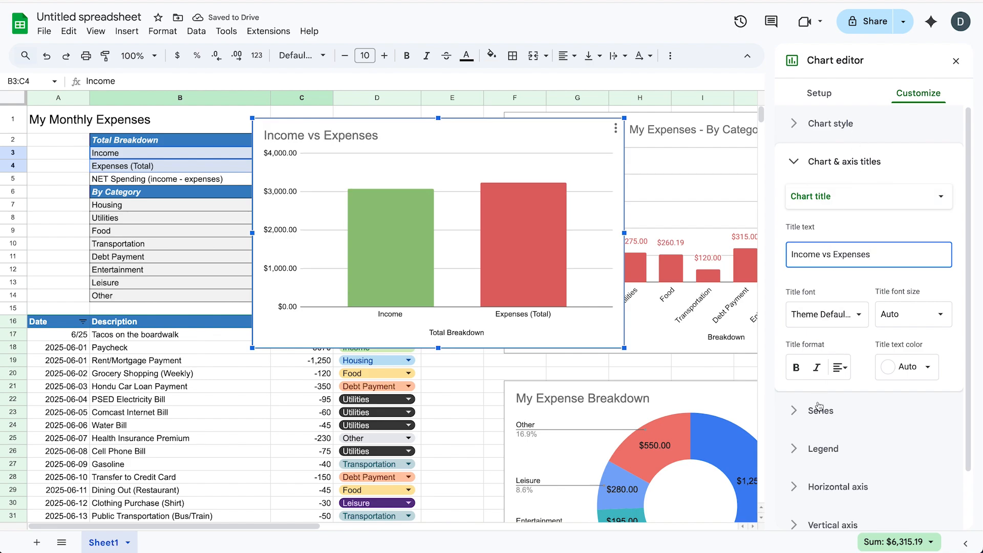
click(839, 367)
click(859, 392)
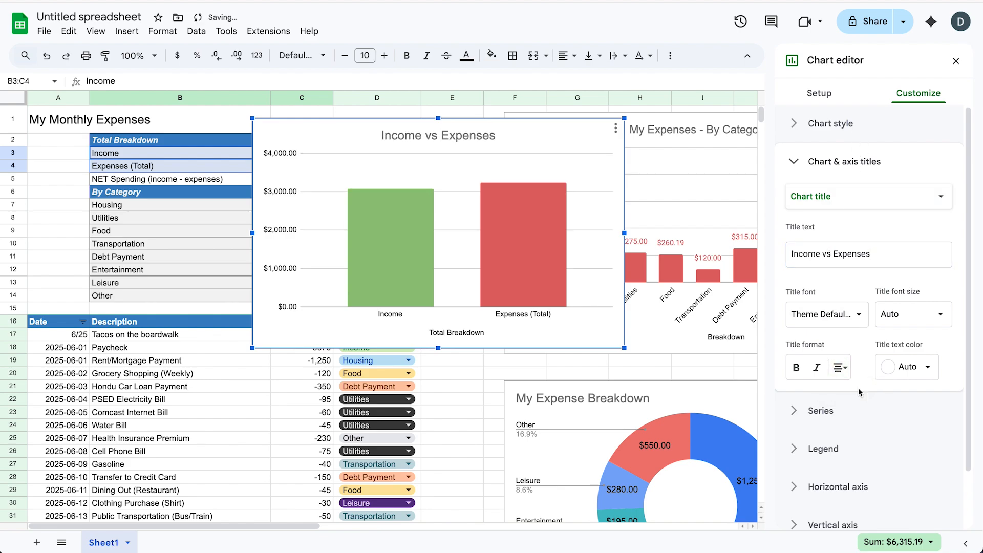
Add data labels to the Income vs Expenses chart's columns and make them bold
click(834, 411)
scroll(836, 450, down, 5)
scroll(831, 459, down, 4)
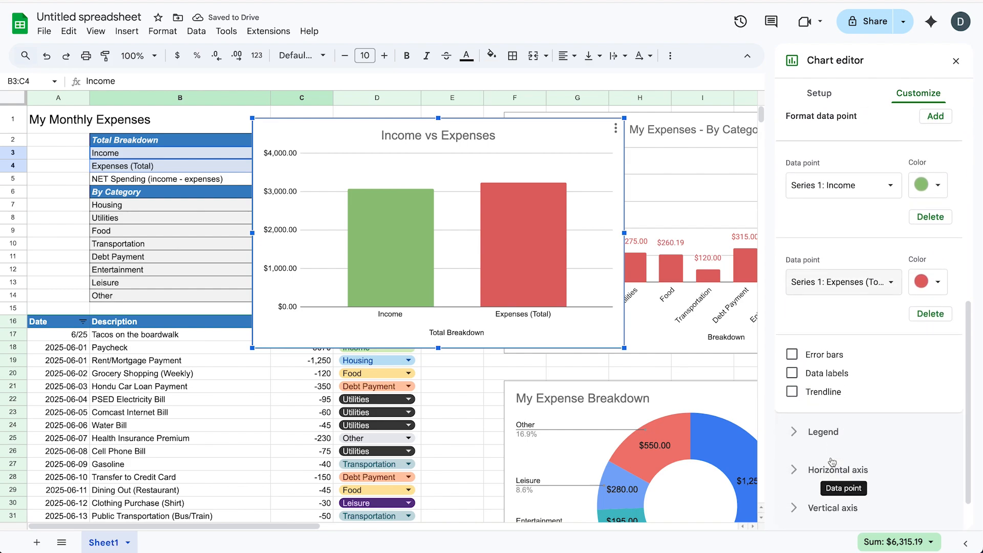
click(791, 373)
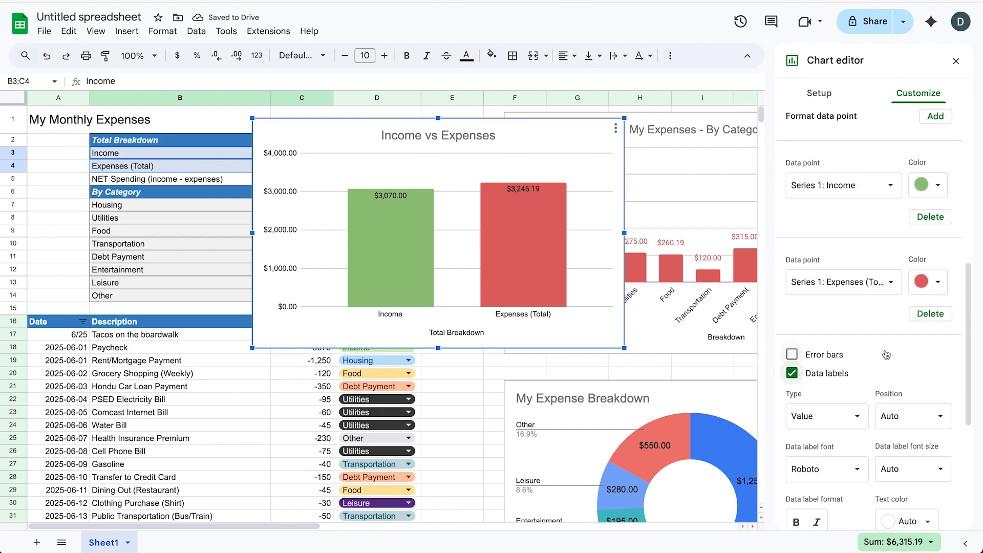
scroll(886, 354, down, 3)
click(796, 383)
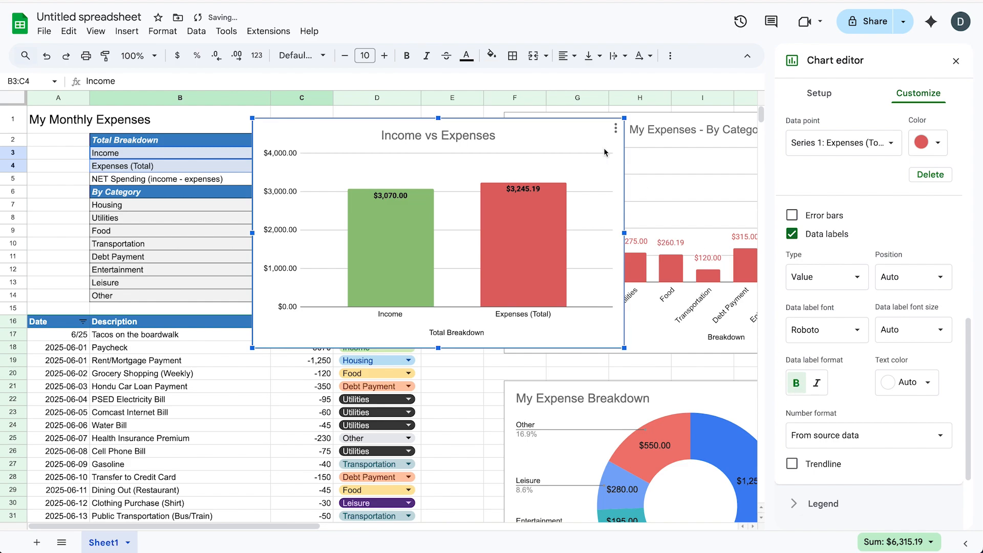
Move the Income vs Expenses chart clear of the My Expenses - By Category chart and close the chart editor
drag(576, 126, 436, 147)
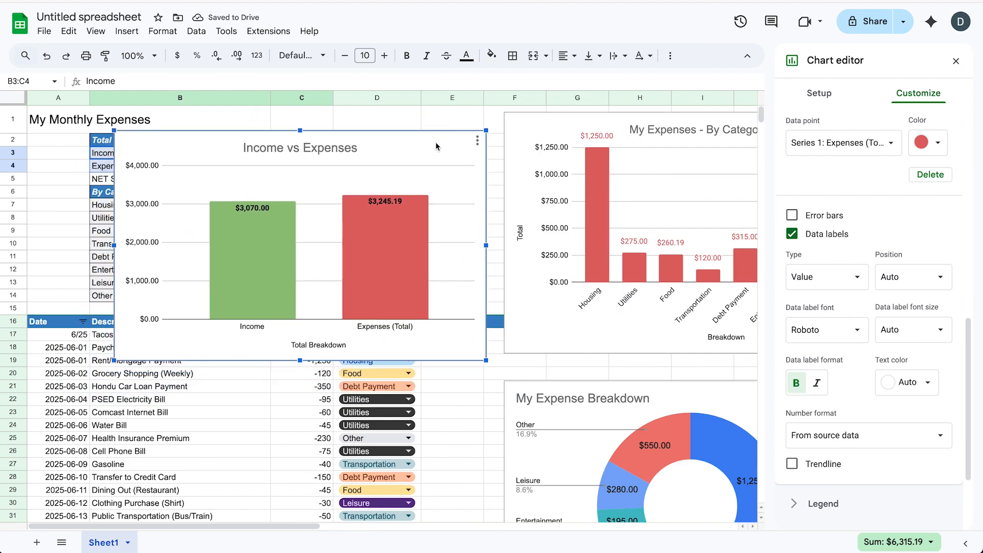
click(956, 61)
scroll(848, 266, down, 1)
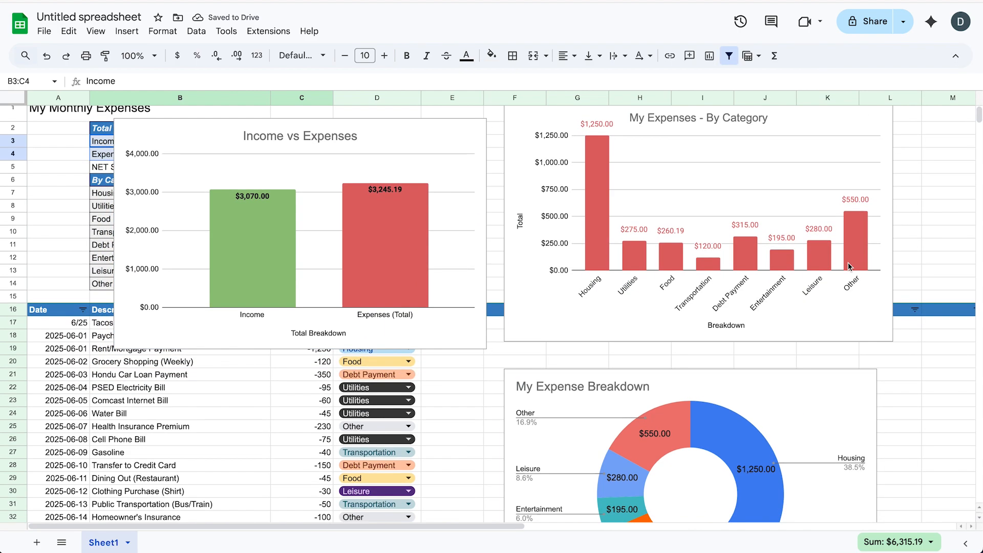
scroll(850, 269, up, 1)
Shrink the My Expenses - By Category chart to fit above row 16 and shift it toward the later columns
click(873, 321)
drag(892, 354, 823, 294)
drag(556, 119, 665, 119)
Place the Income vs Expenses chart beside the summary table above row 16 and narrow it to about columns D through F
click(444, 145)
drag(443, 145, 671, 128)
drag(713, 344, 590, 316)
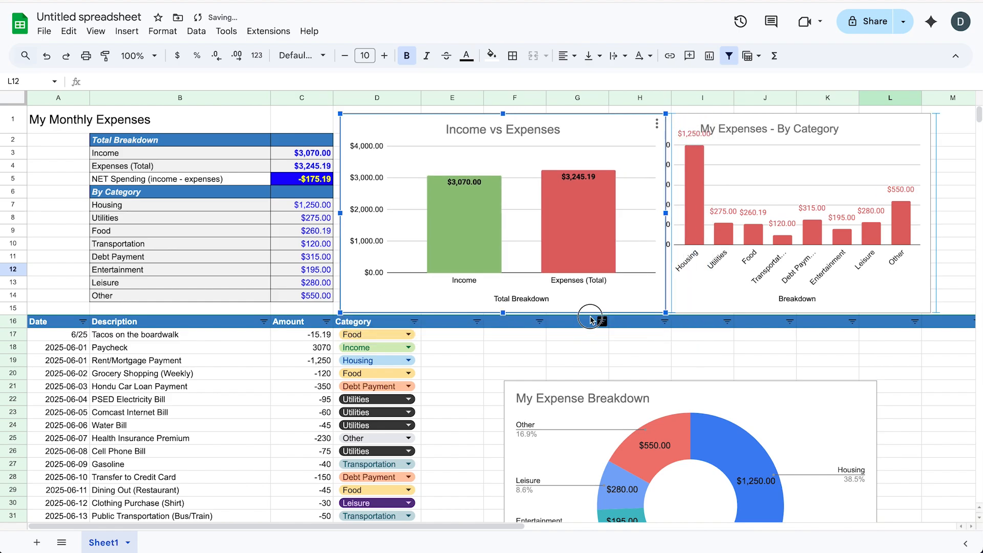
drag(665, 213, 559, 212)
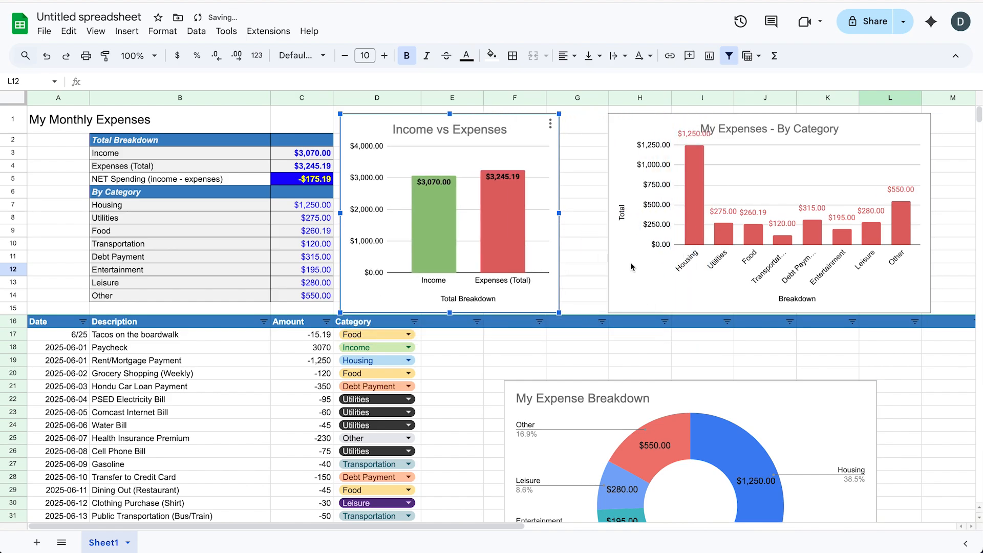
Move the My Expenses - By Category chart directly next to the Income vs Expenses chart, aligned with its upper edge
click(631, 266)
drag(632, 266, 586, 281)
scroll(604, 388, right, 3)
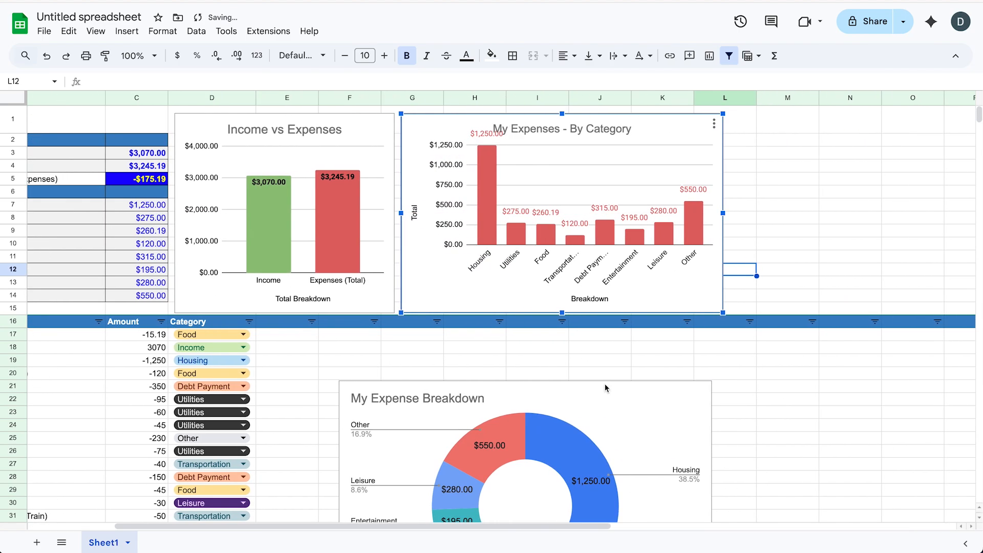
Reduce the width and height of the My Expense Breakdown doughnut chart
scroll(605, 384, left, 3)
scroll(665, 382, down, 2)
drag(813, 376, 750, 376)
drag(441, 301, 505, 339)
scroll(708, 343, up, 2)
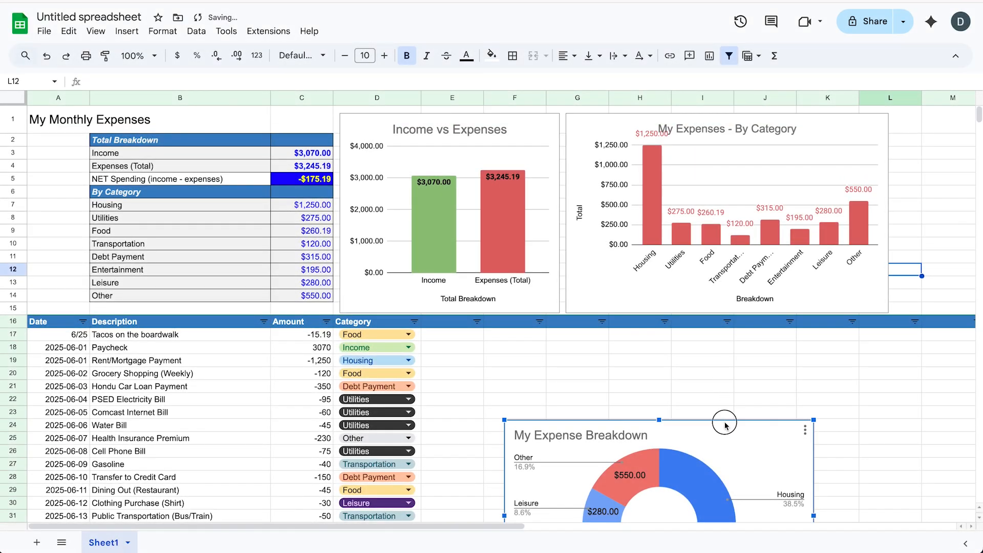
Move the My Expense Breakdown doughnut chart above row 16, directly beside the By Category chart and matching its height
drag(725, 423, 670, 340)
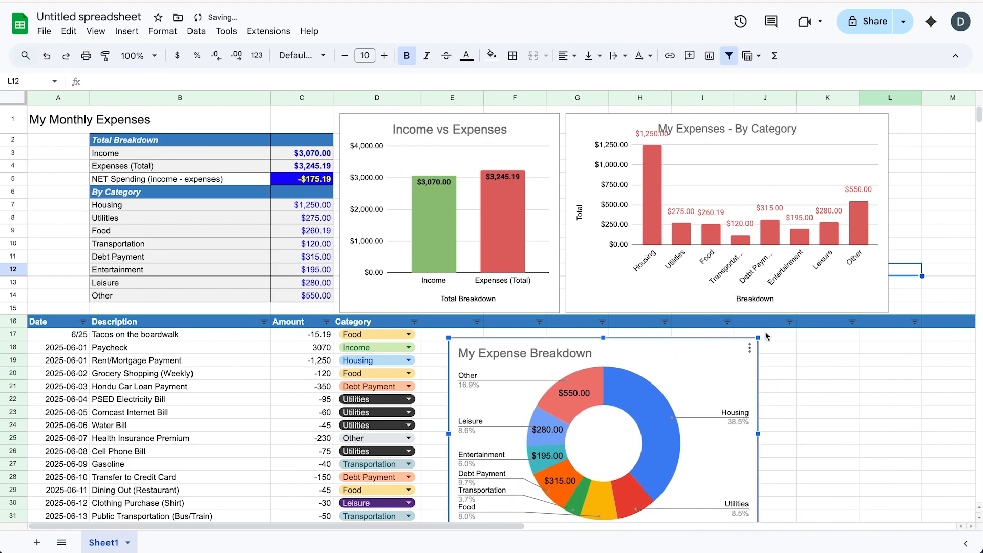
drag(757, 337, 980, 118)
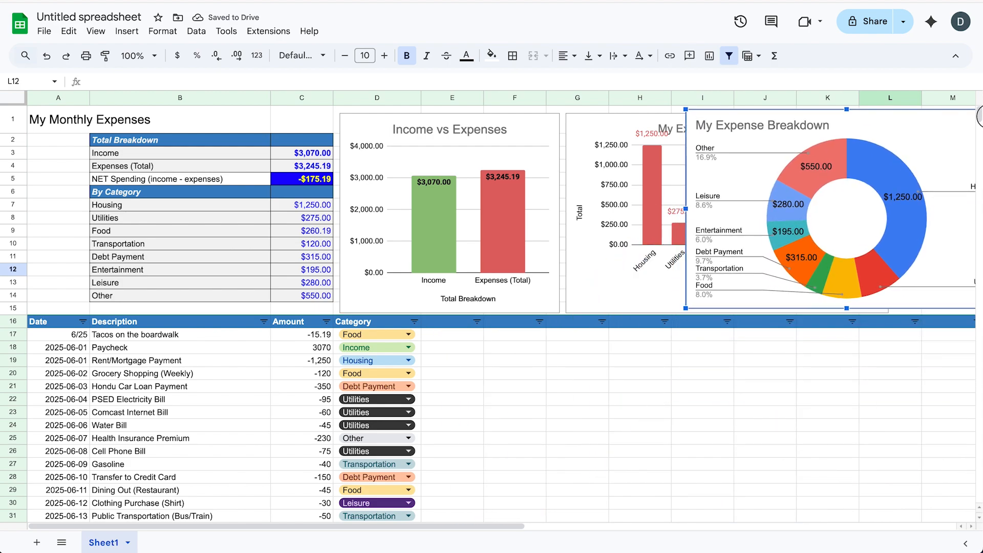
scroll(616, 178, right, 7)
drag(508, 122, 725, 129)
drag(725, 129, 725, 129)
scroll(649, 289, left, 8)
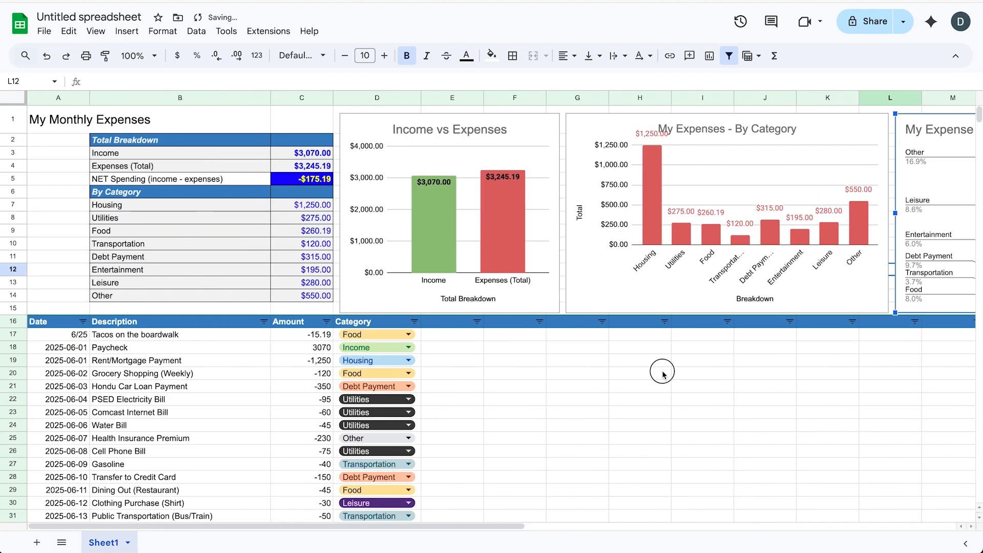
click(663, 373)
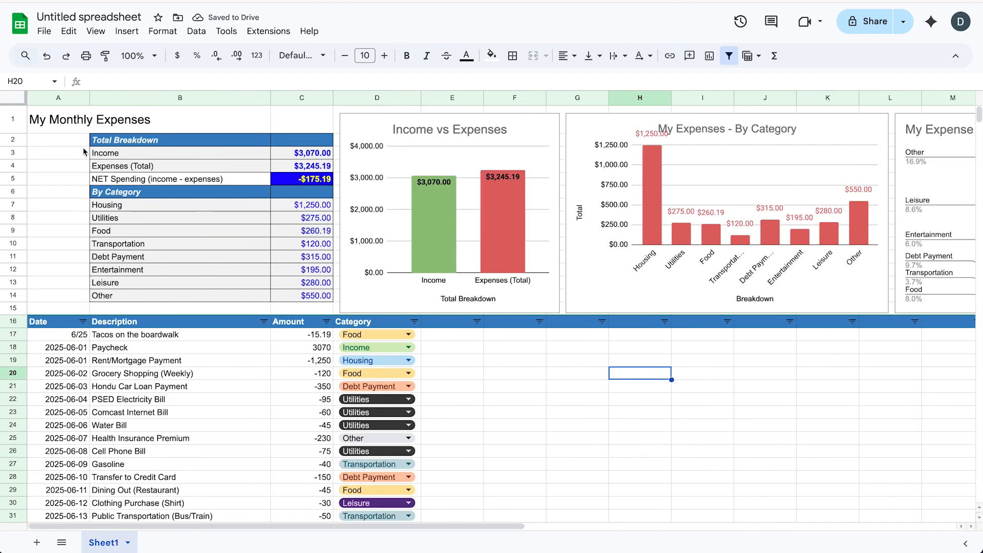
Narrow column A slightly and view the full row of charts above the transactions
drag(88, 98, 76, 97)
scroll(408, 232, right, 5)
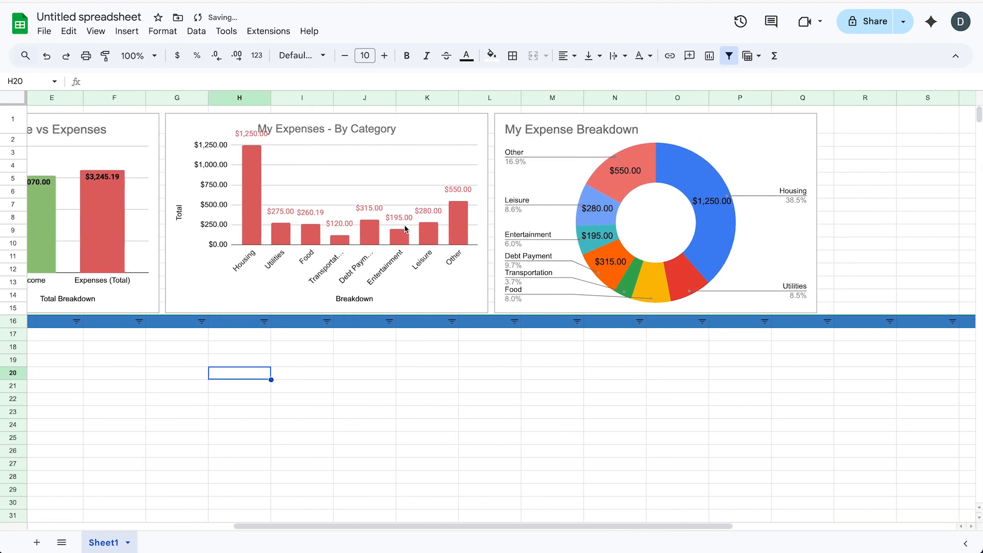